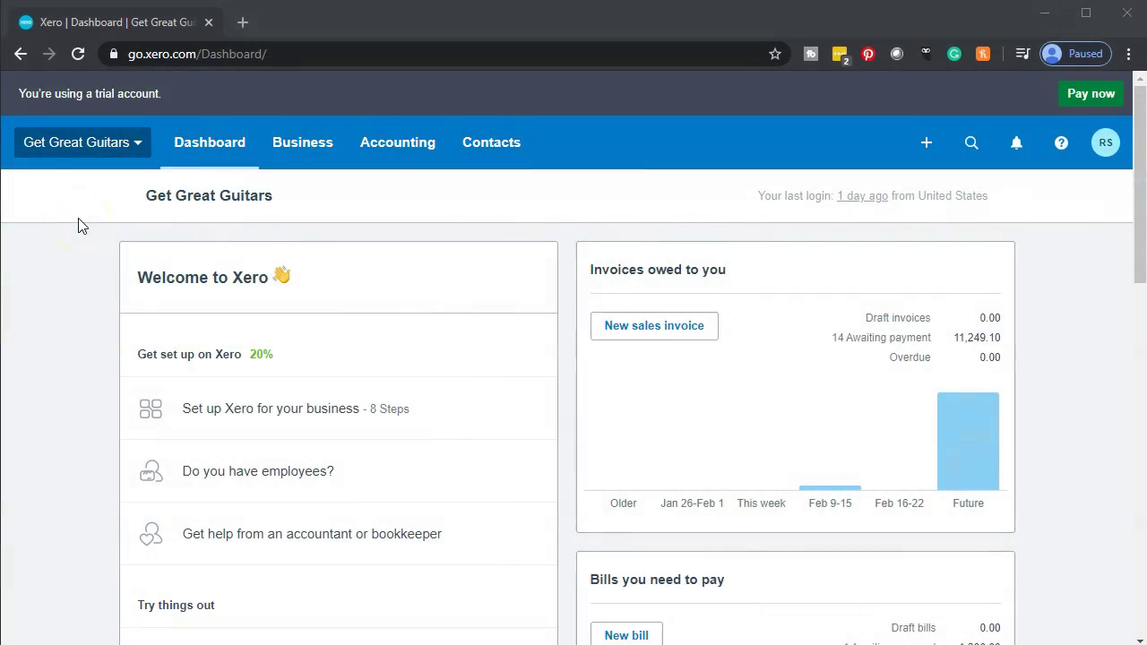
Open the Balance Sheet report and duplicate it in a second browser tab
click(386, 151)
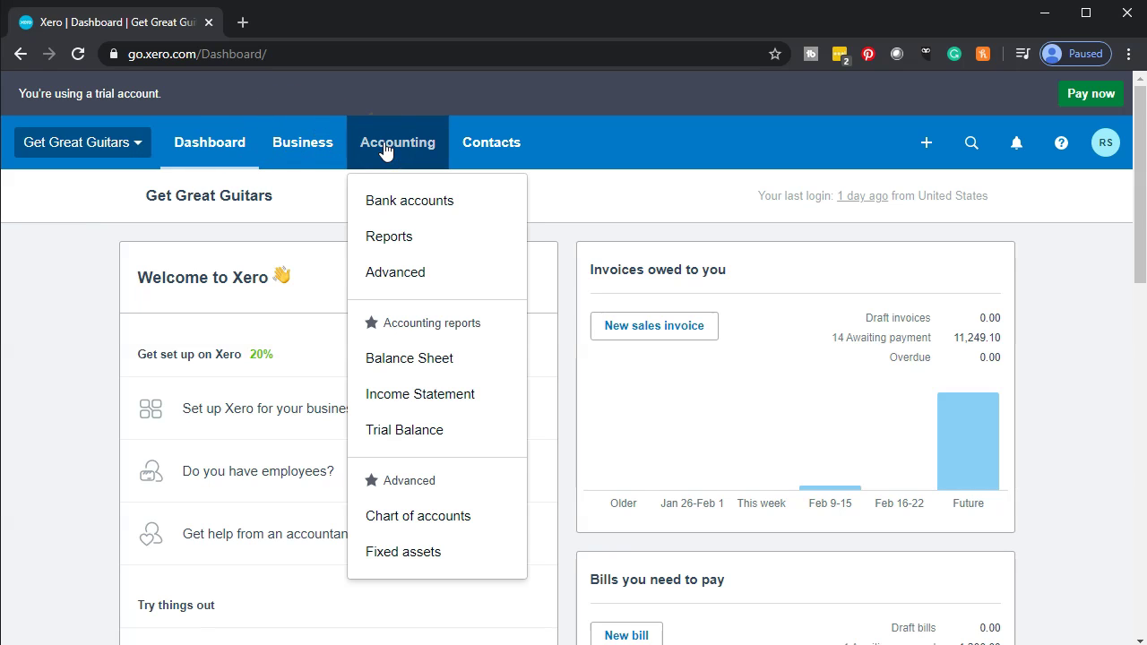
click(446, 368)
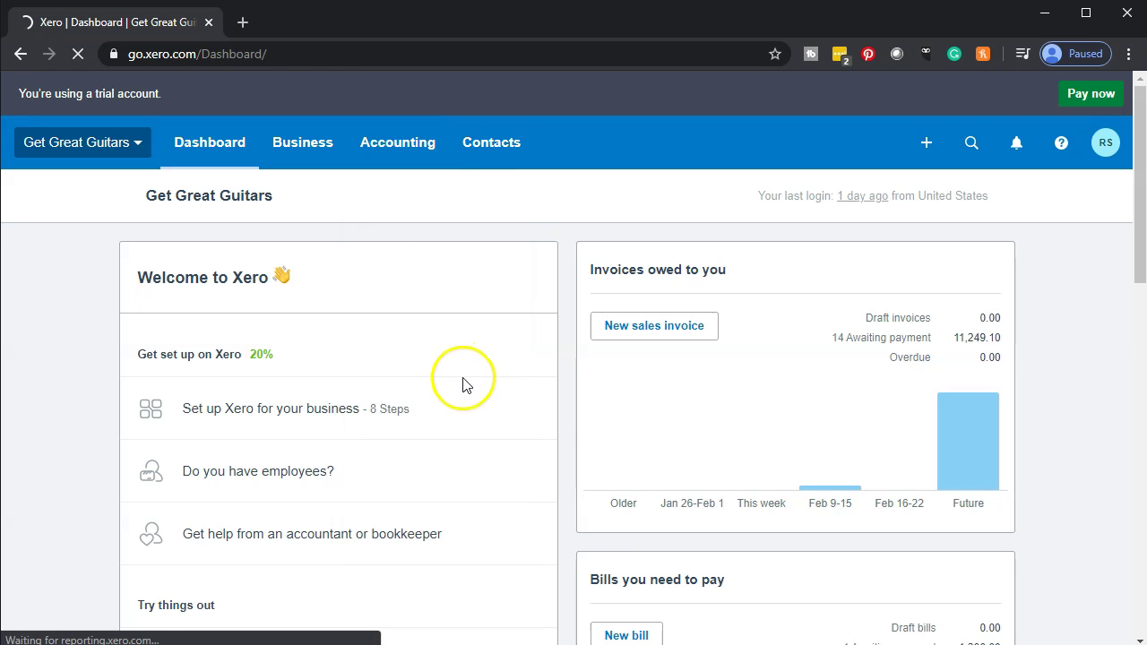
right_click(140, 27)
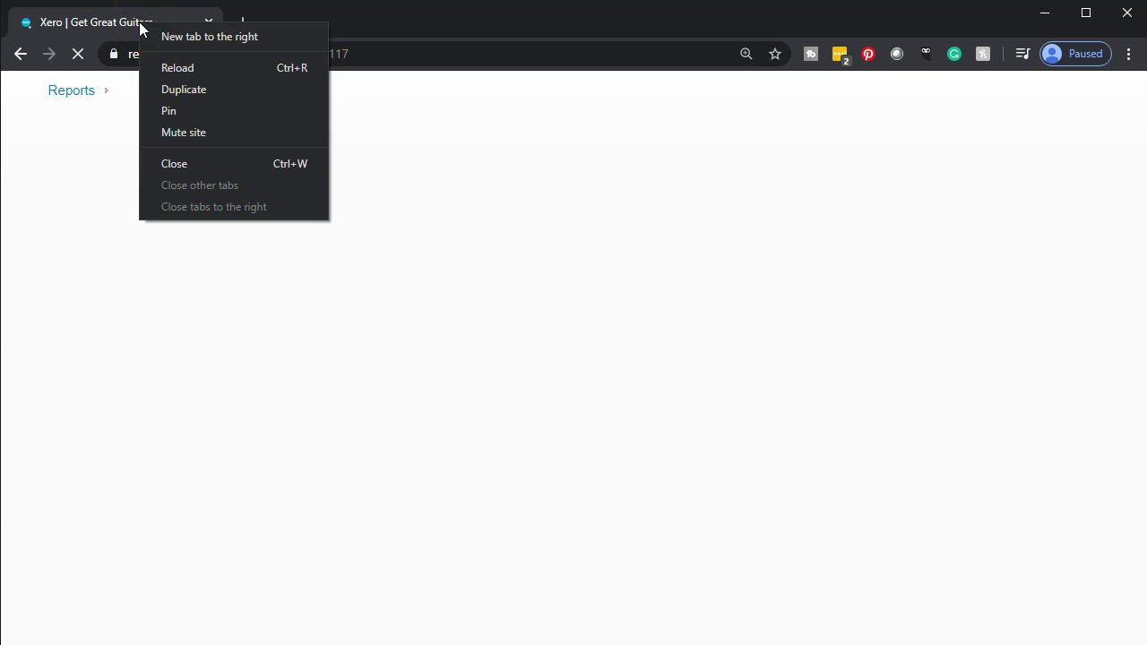
click(174, 96)
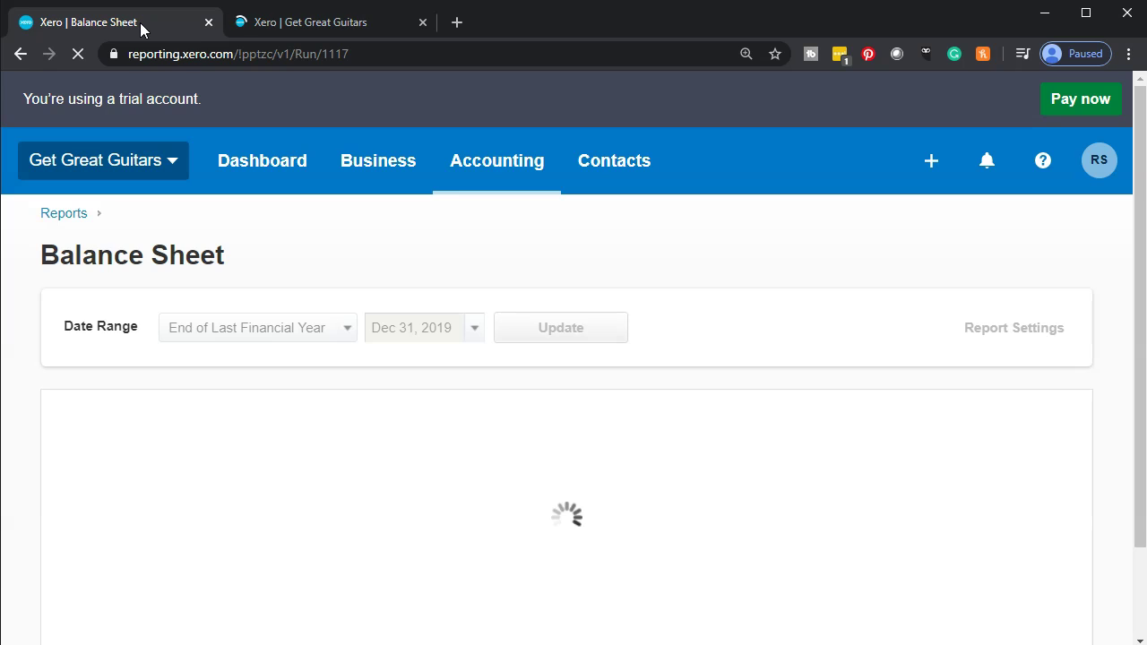
Open the Income Statement report in the first browser tab and duplicate that tab
click(490, 158)
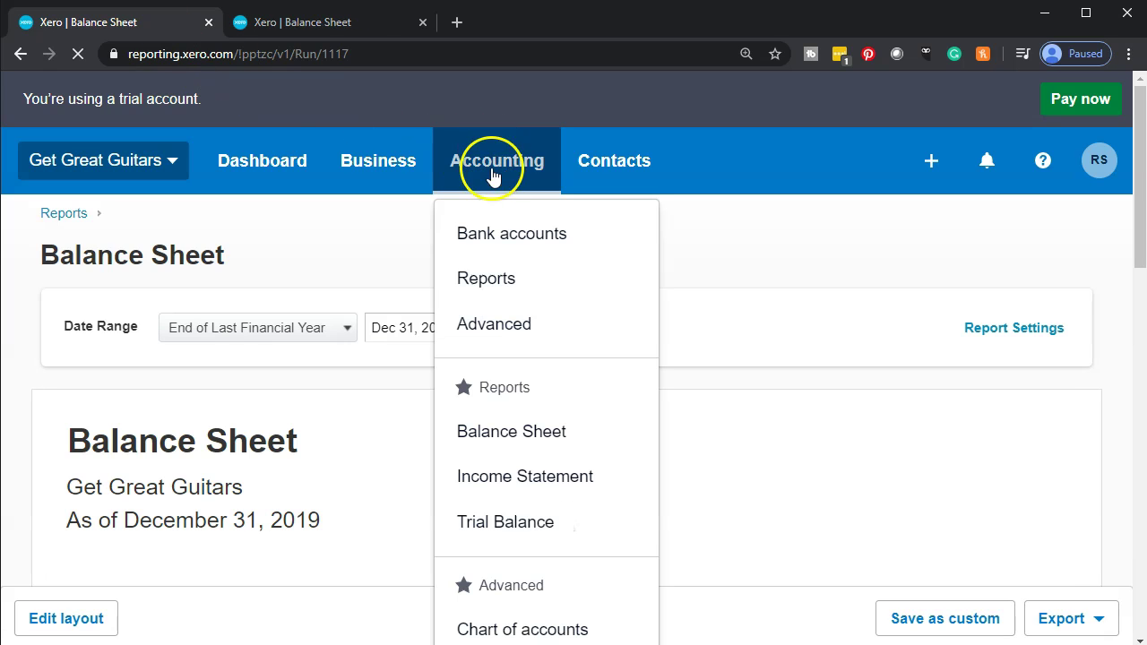
click(525, 491)
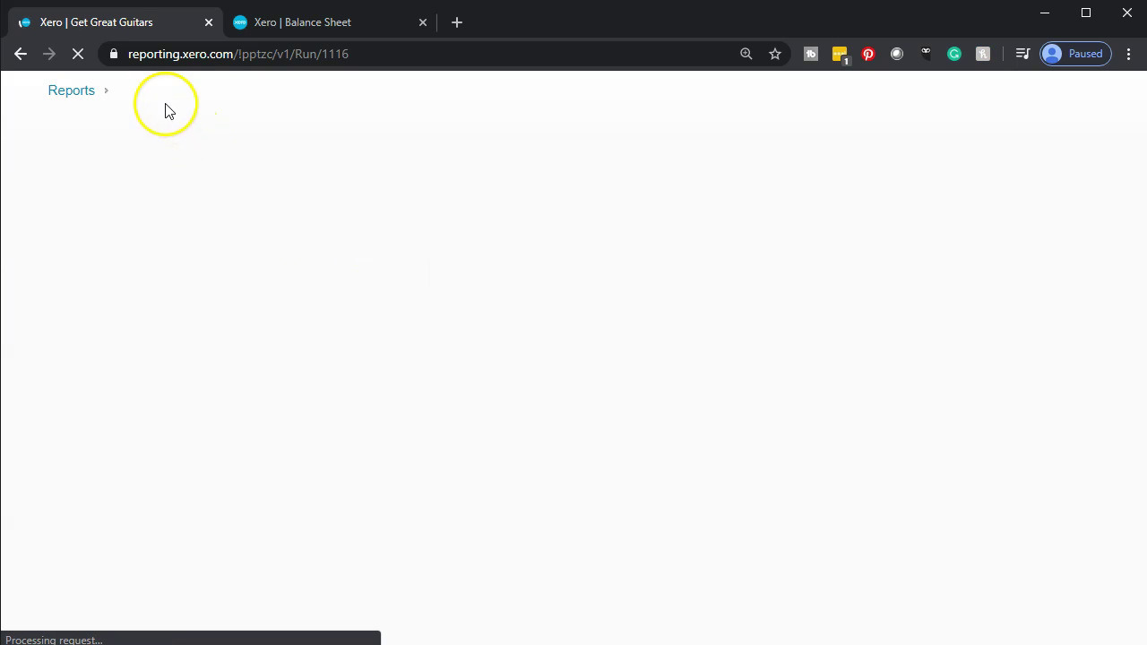
right_click(121, 24)
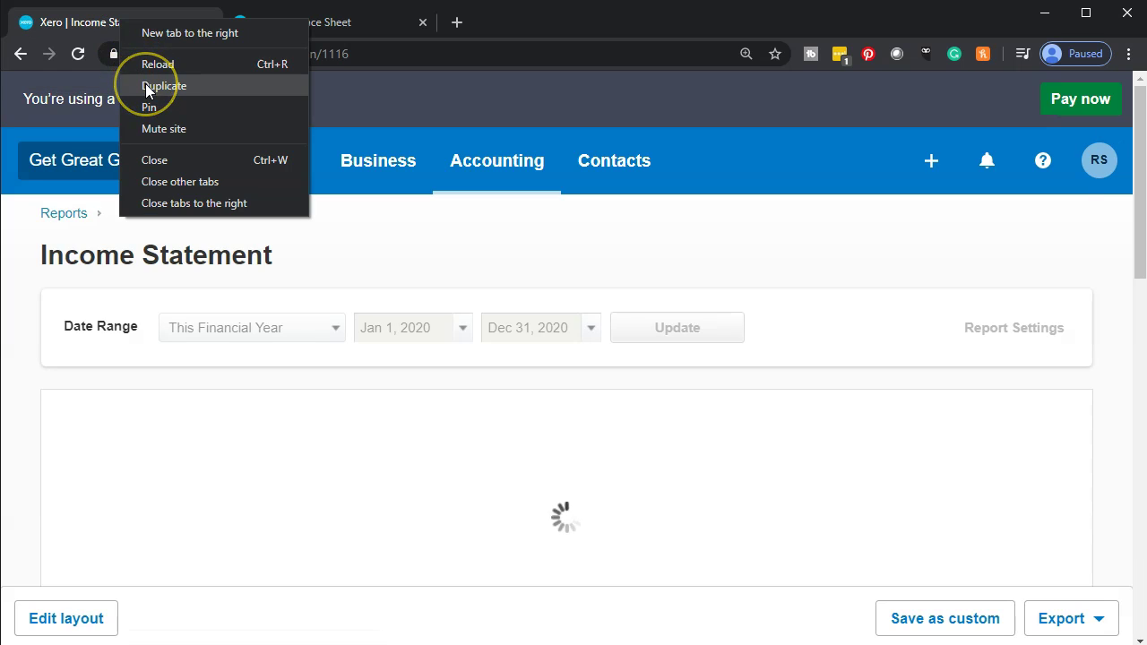
click(145, 83)
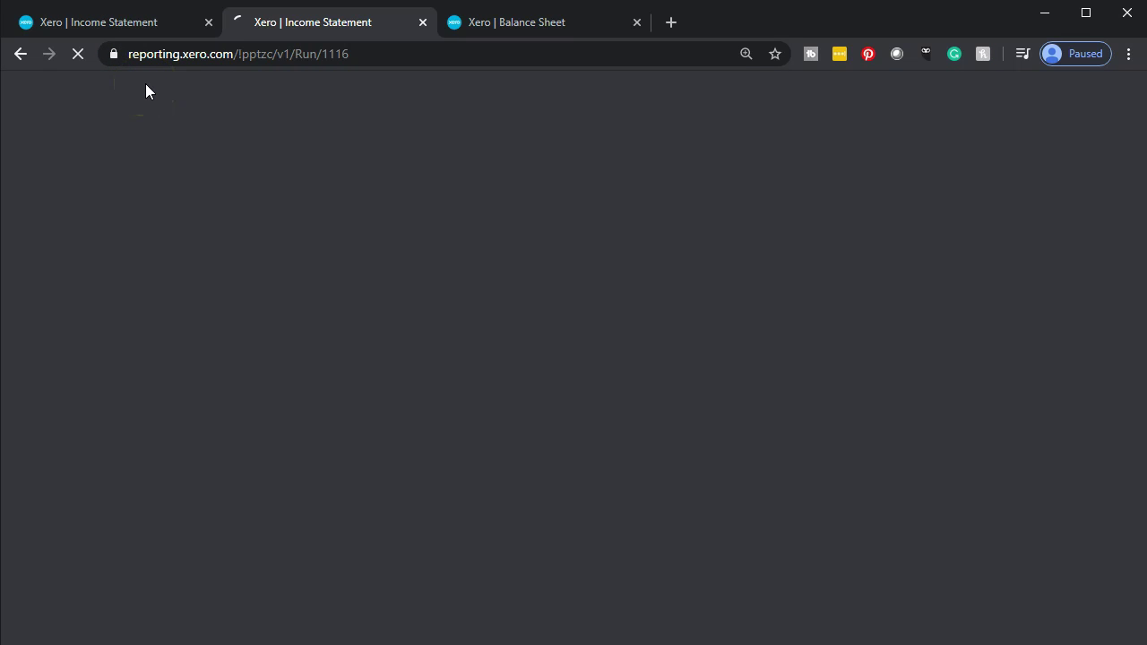
Update the Balance Sheet report in its own browser tab to an as-of date of Feb 29, 2020
click(513, 21)
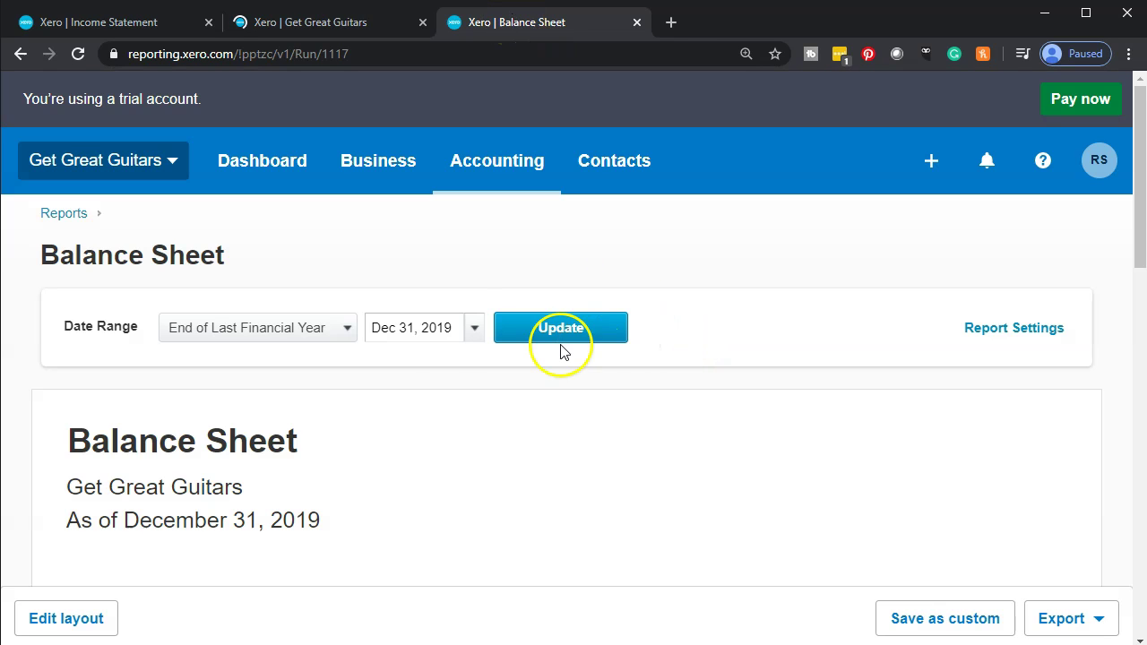
scroll(473, 332, down, 1)
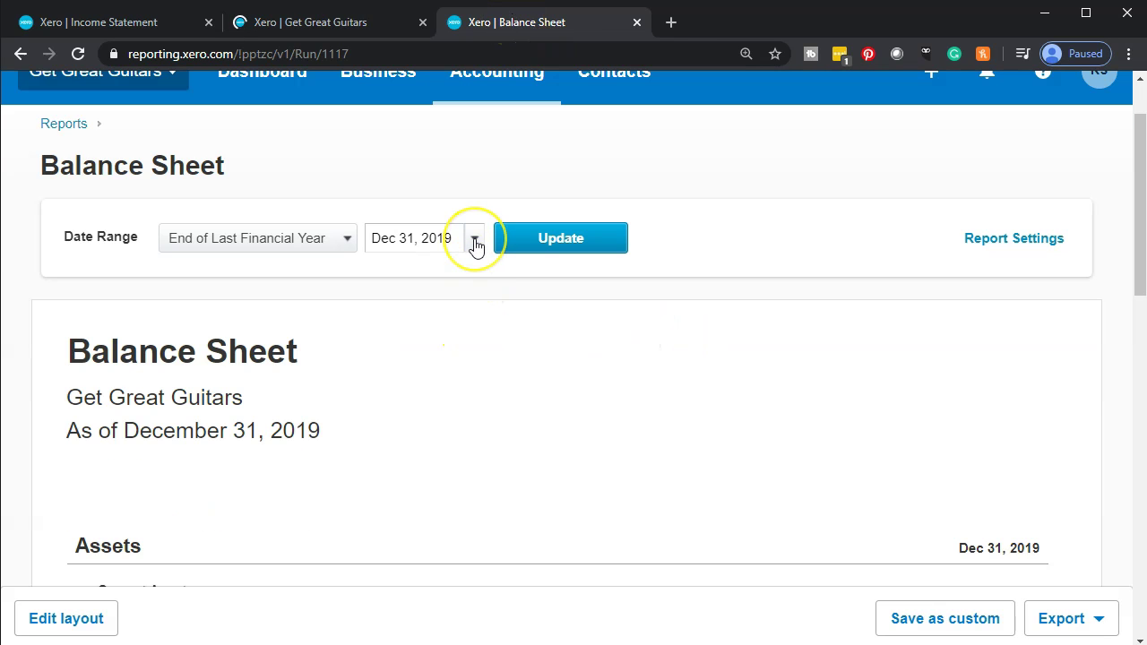
click(474, 238)
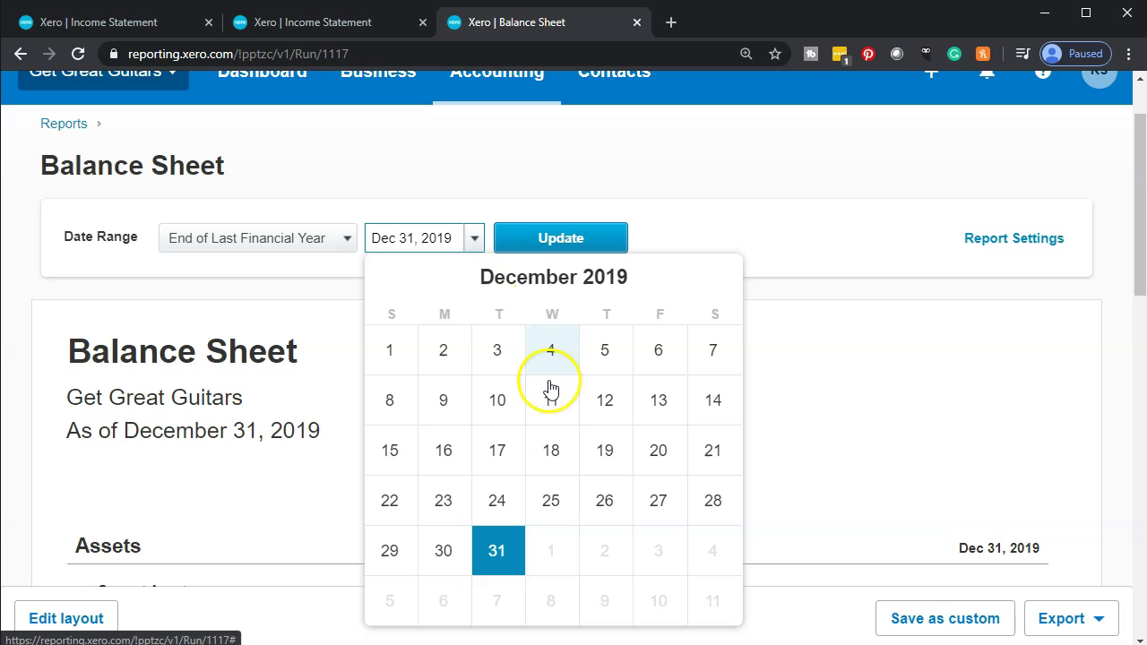
scroll(555, 384, down, 1)
scroll(672, 305, down, 1)
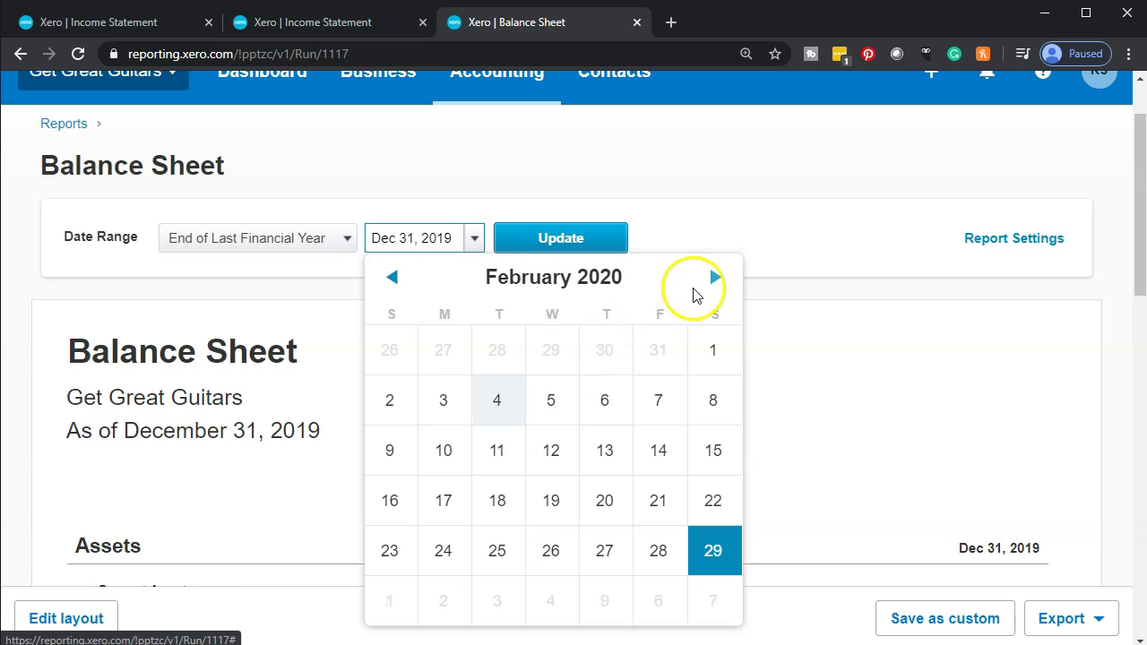
click(720, 552)
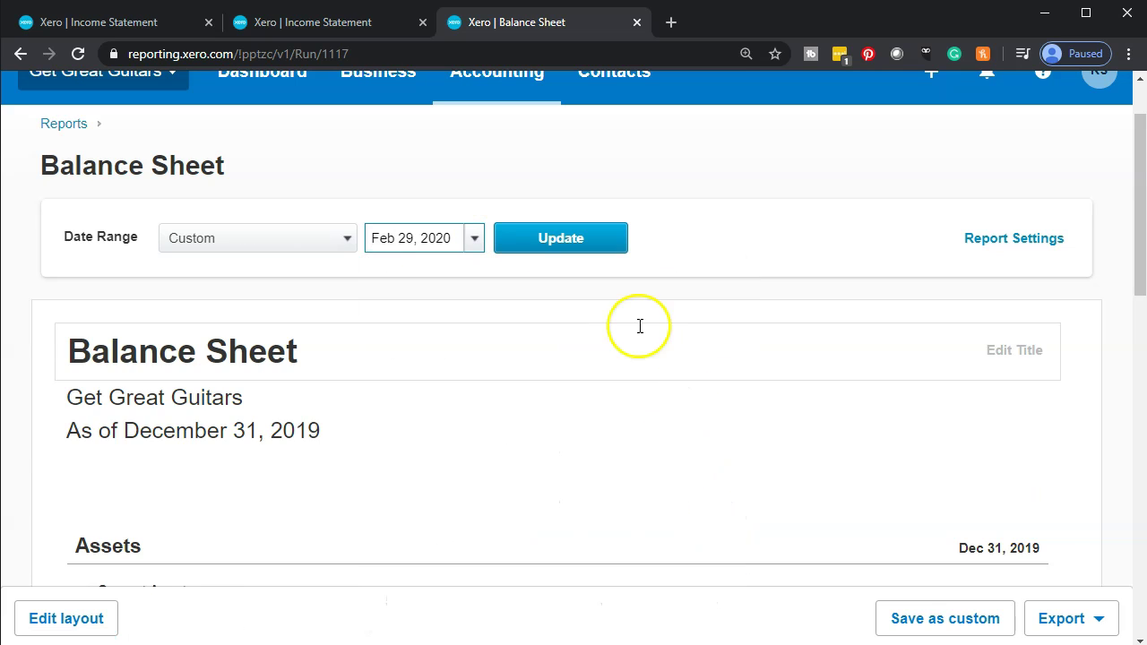
click(583, 253)
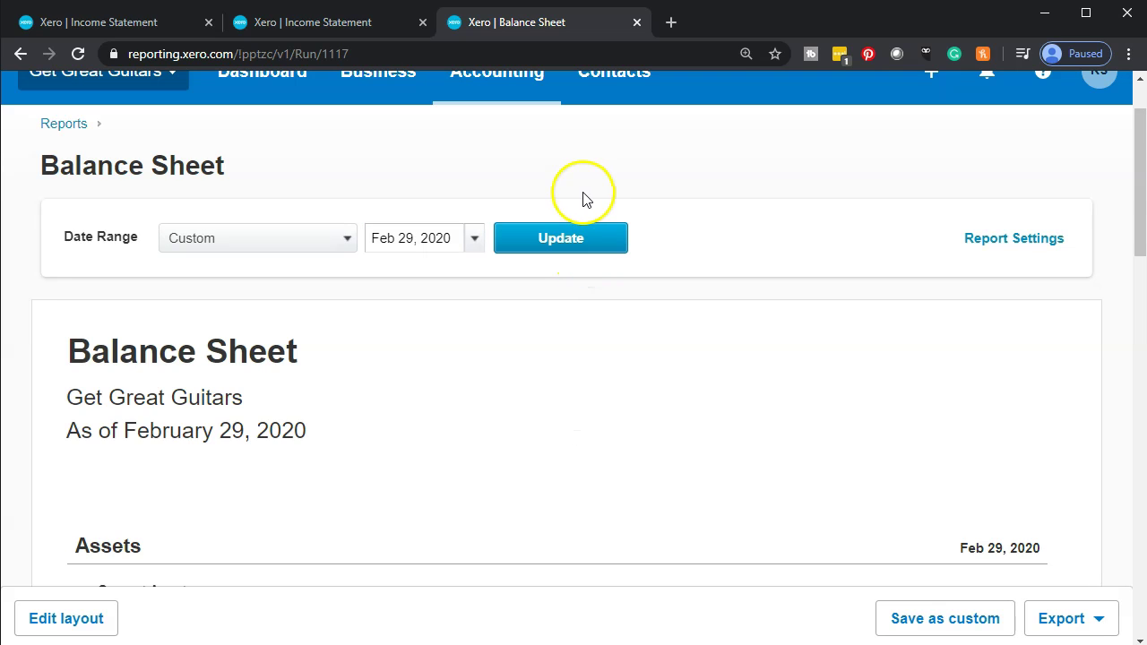
scroll(583, 199, down, 4)
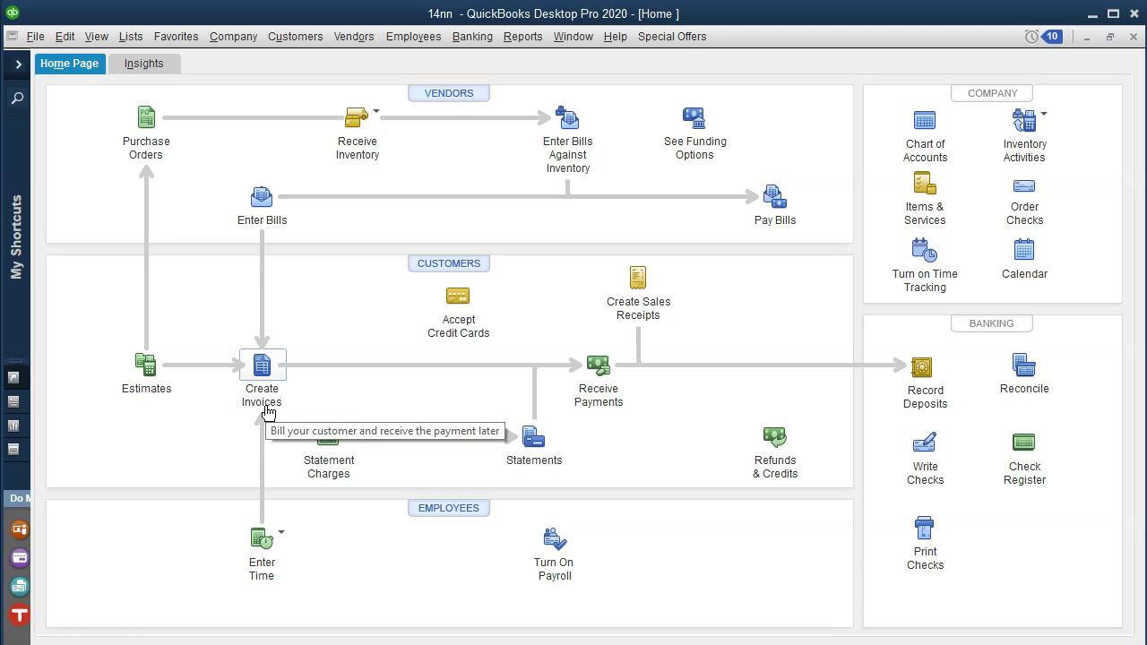
click(100, 347)
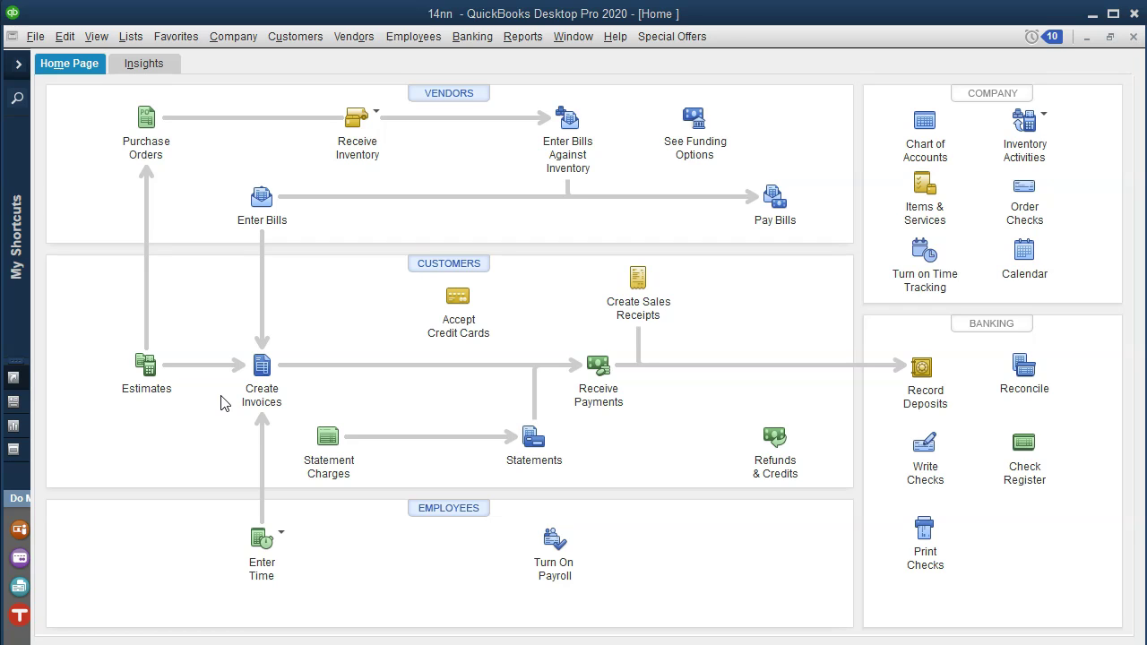
click(249, 396)
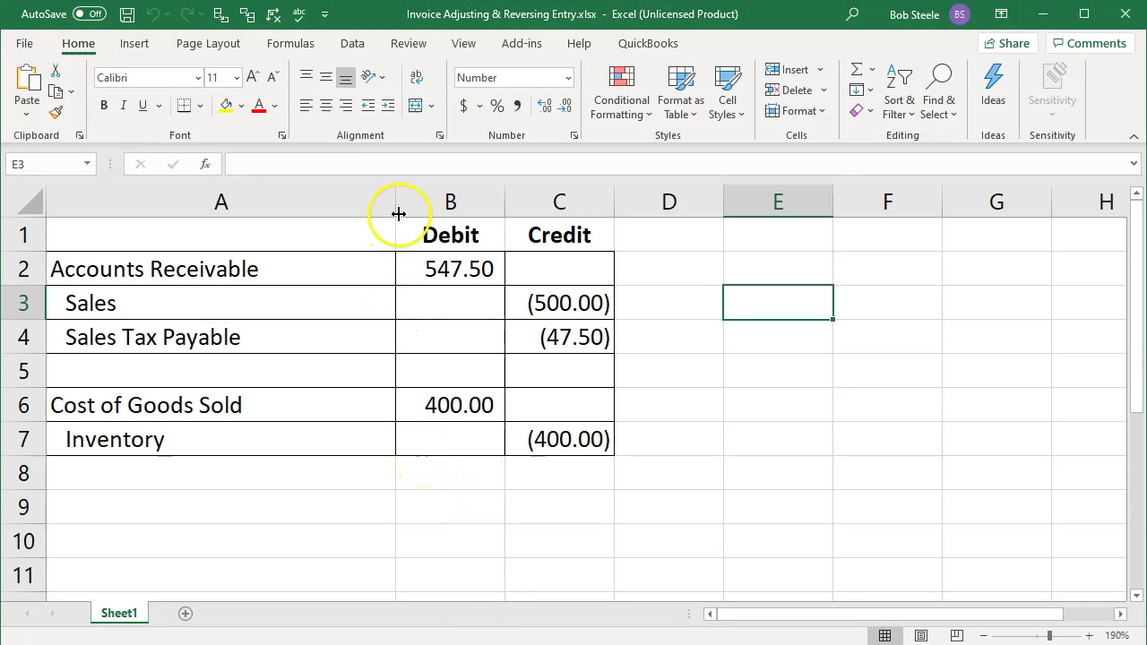
Narrow column A in the Invoice Adjusting & Reversing Entry workbook in Excel
drag(397, 208, 301, 224)
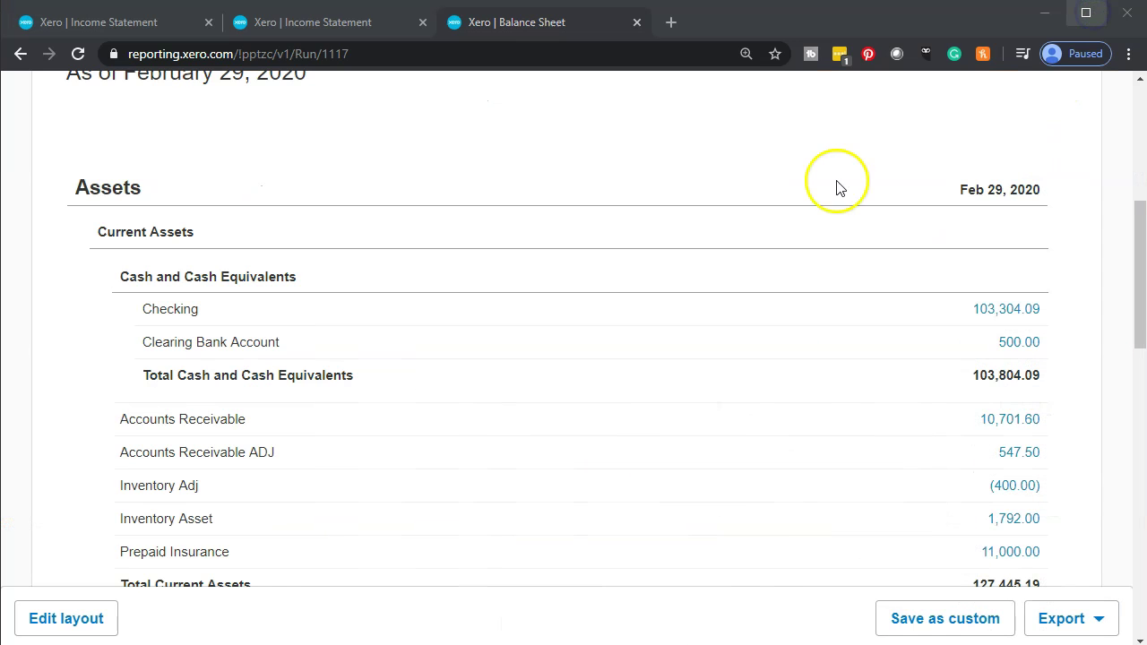
Switch to Xero's first browser tab and start a new manual journal from the Reports list
scroll(664, 343, up, 2)
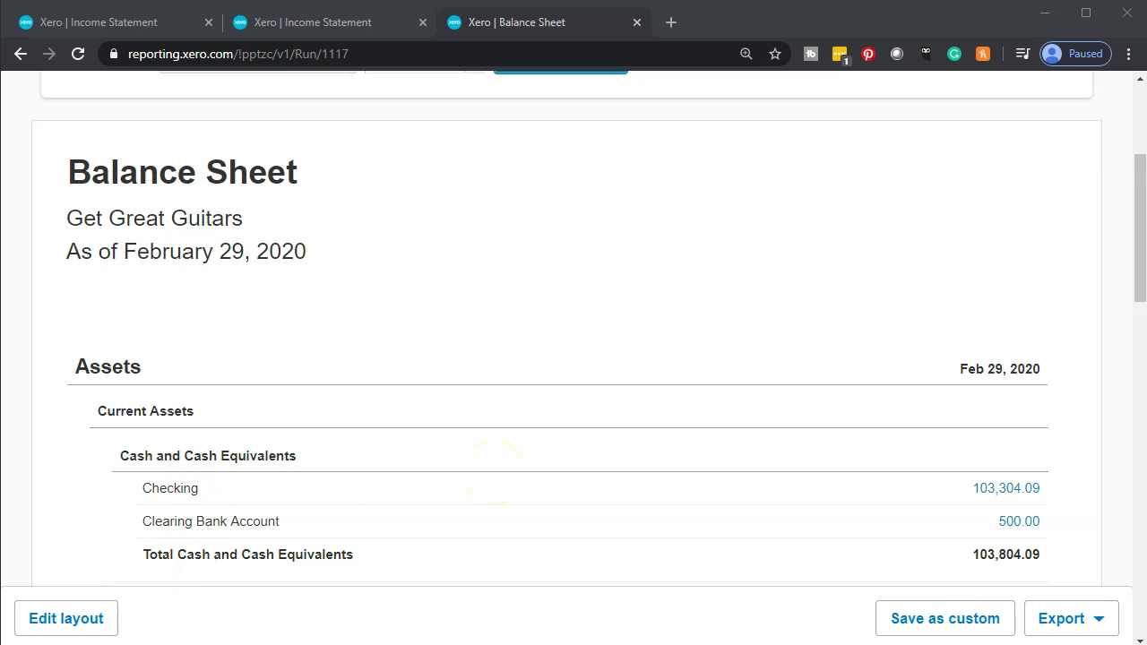
click(150, 30)
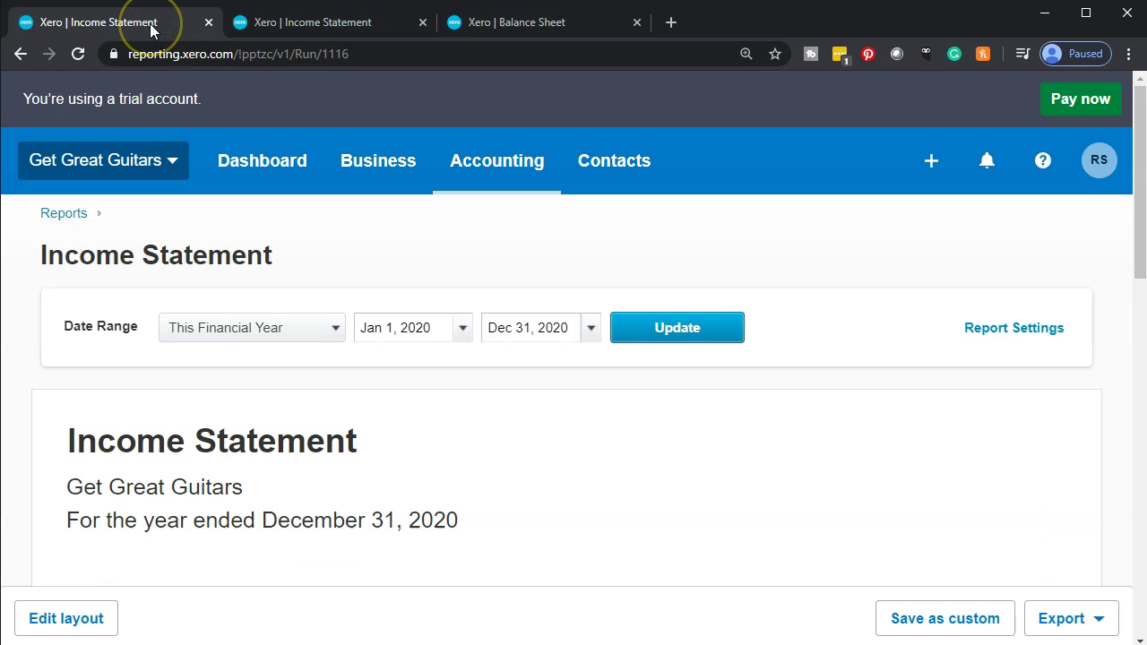
click(509, 180)
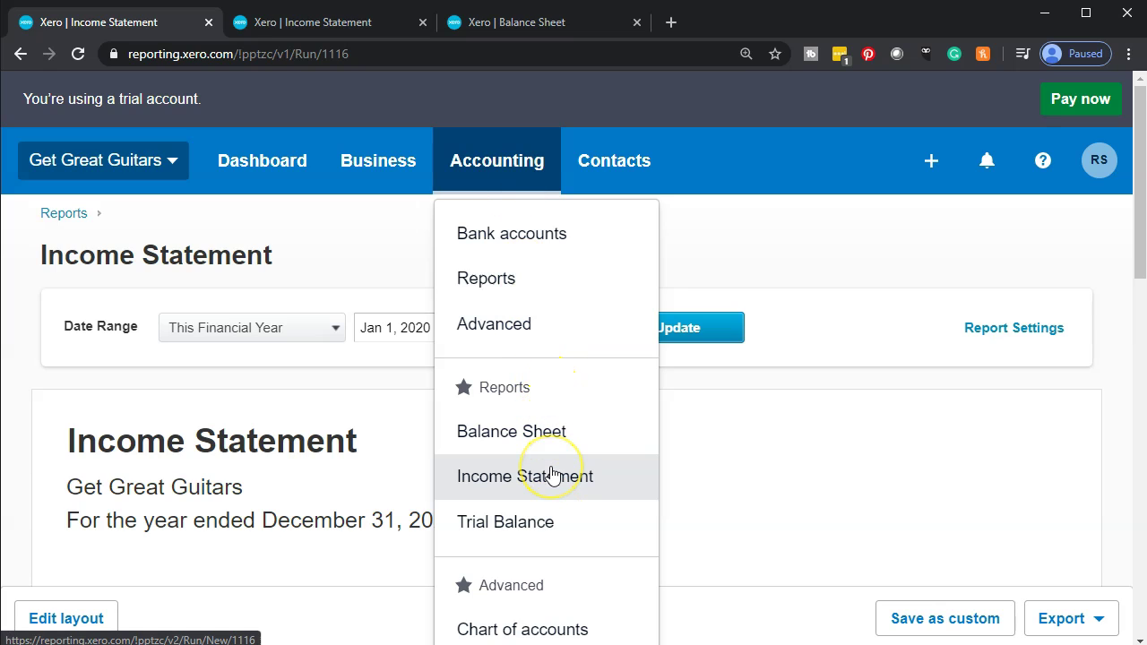
click(507, 287)
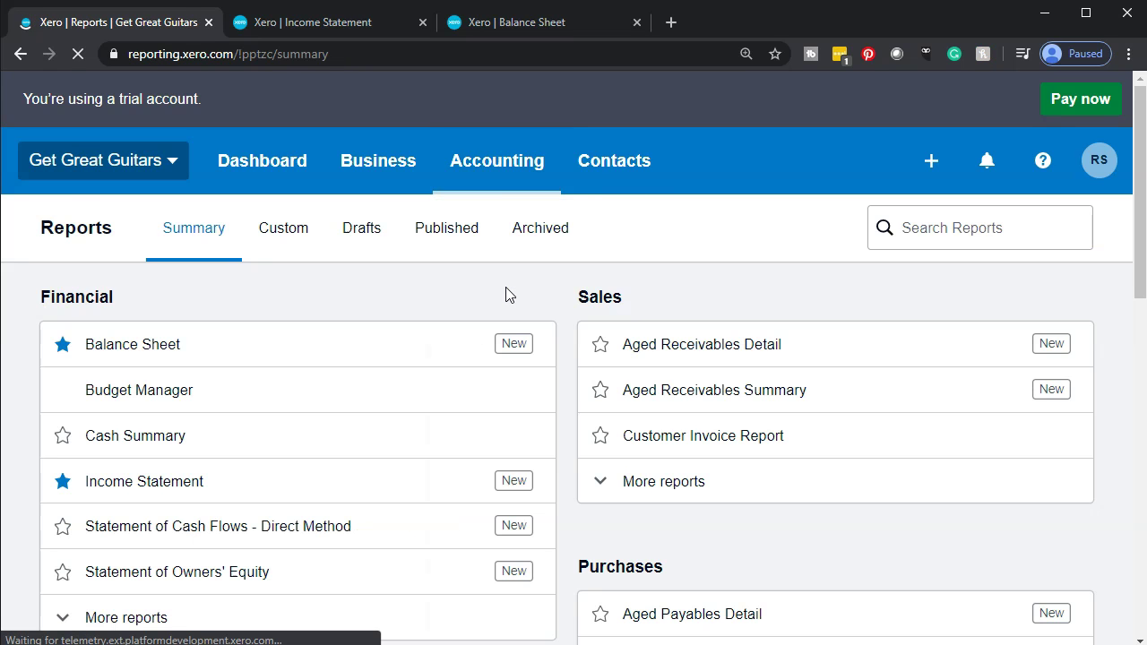
scroll(506, 295, down, 5)
scroll(507, 295, down, 2)
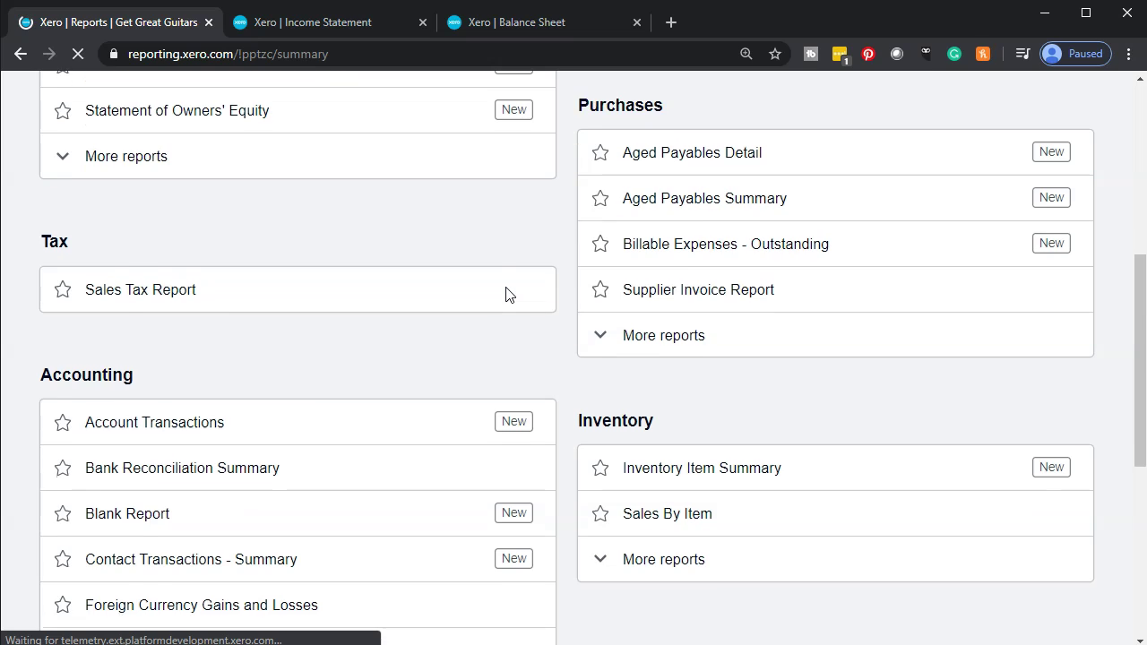
click(288, 535)
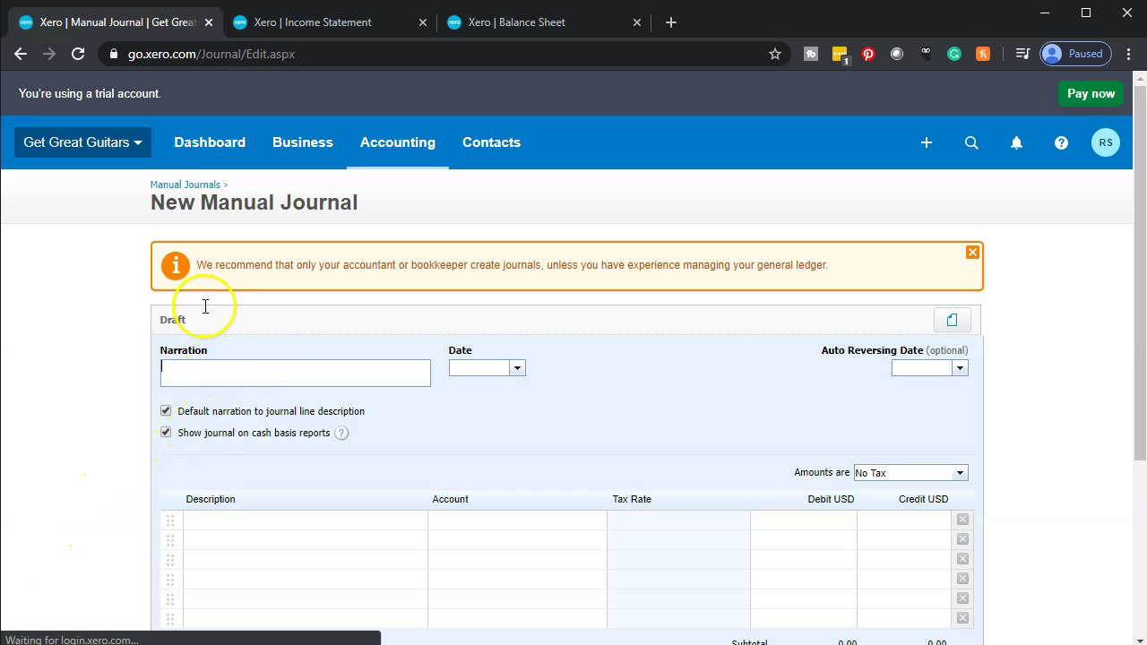
Enter the narration "Reversing Entry" for the new manual journal and open its date calendar
text(Reversin)
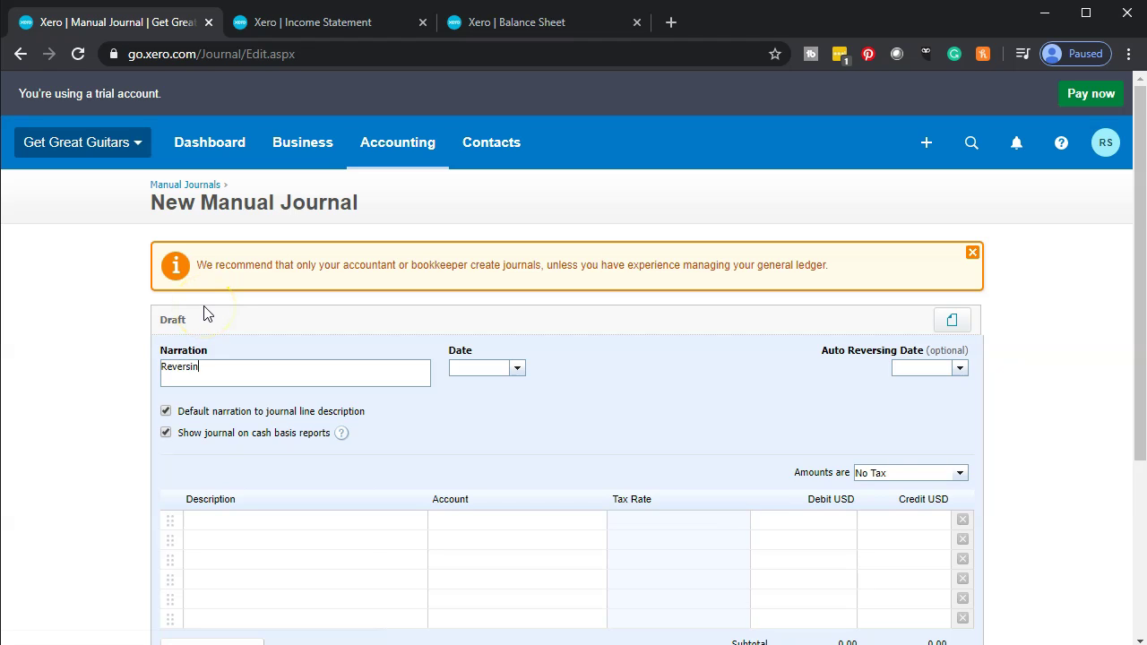
text(g Entry)
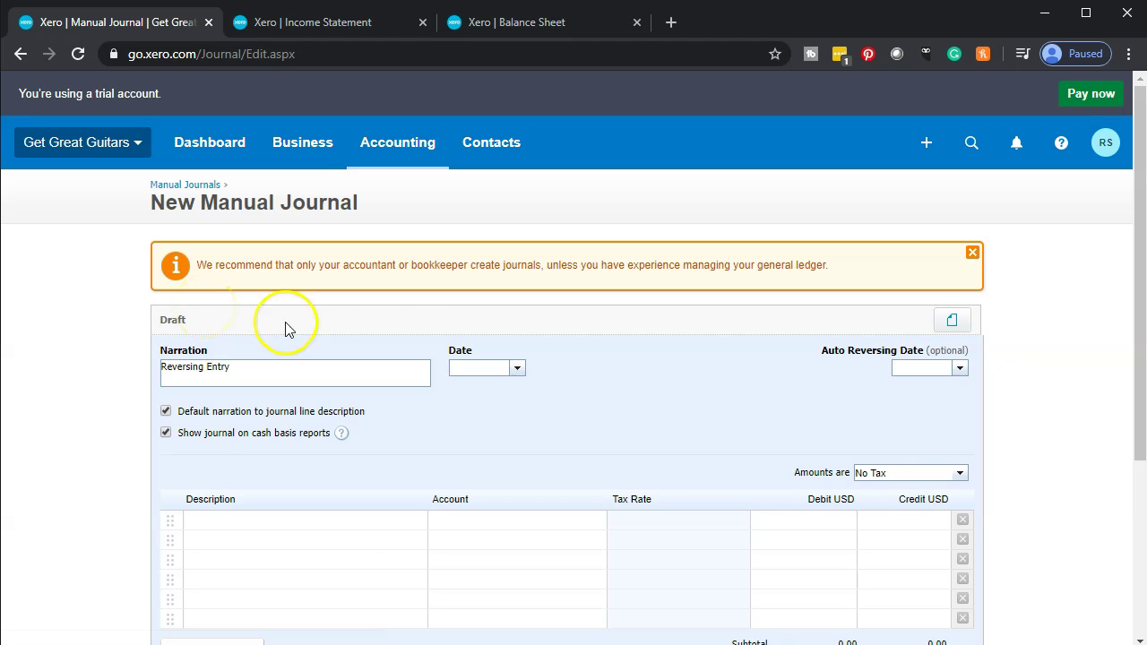
click(517, 369)
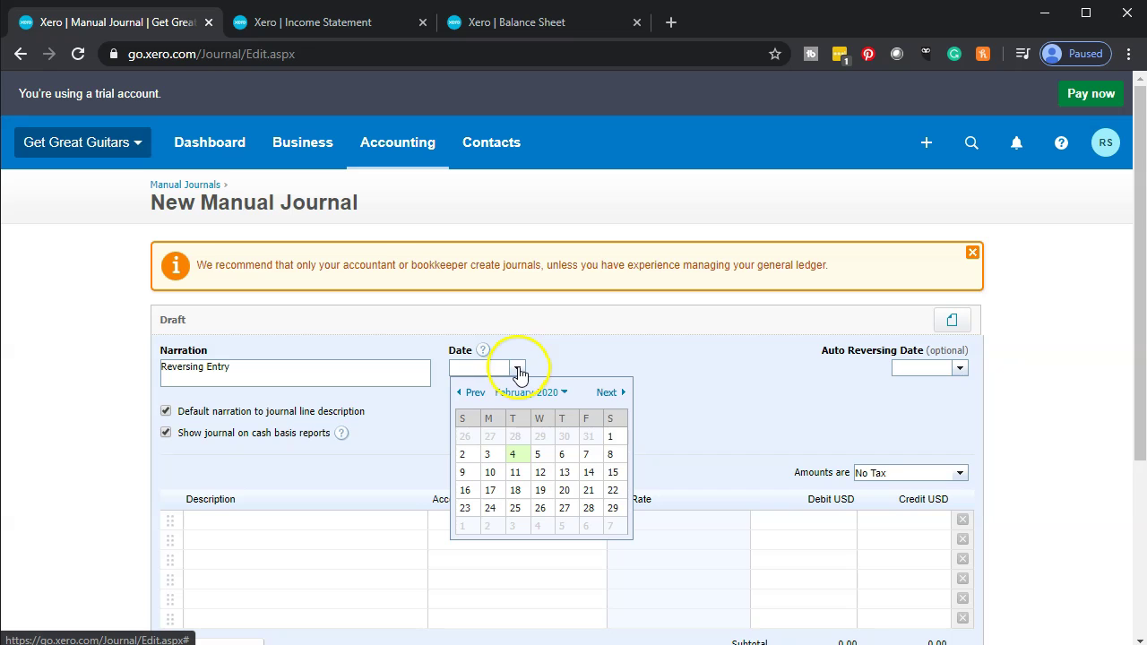
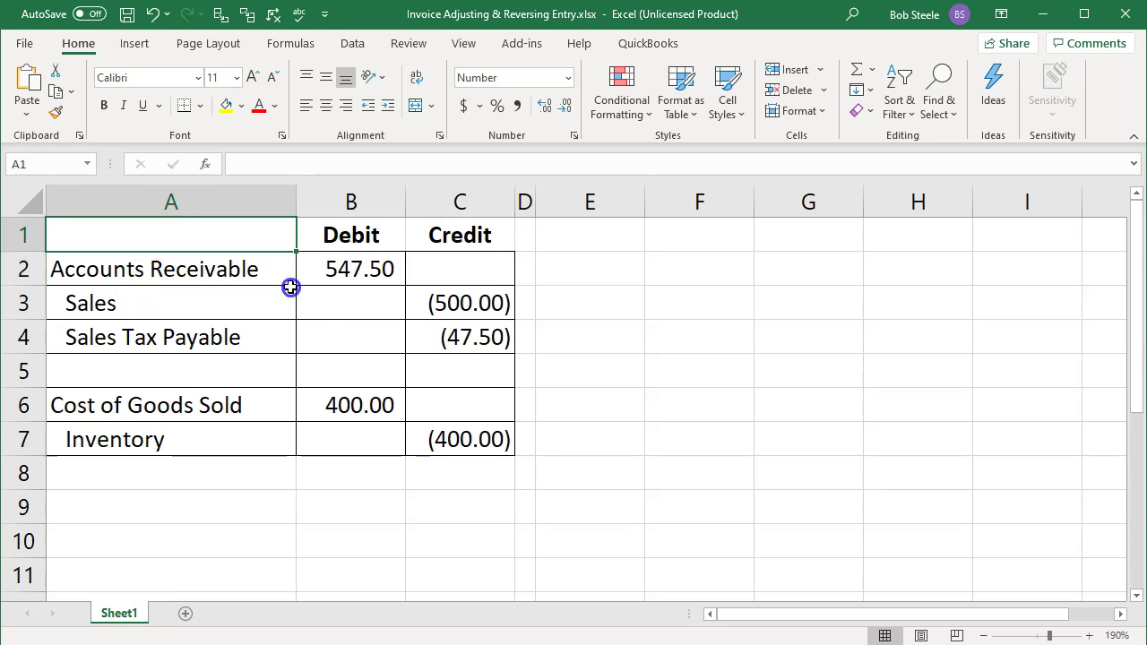
In Excel, copy the adjusting entry in A1:C7 to E1 and widen column E to fit the account names
key(ctrl+c)
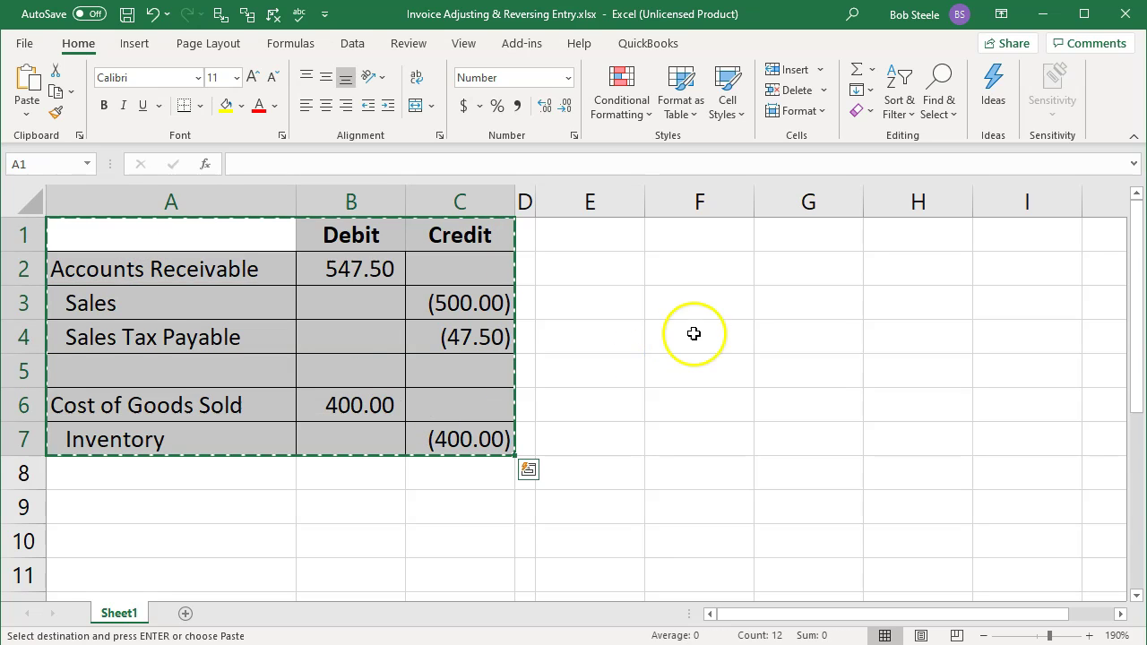
click(618, 234)
key(ctrl+v)
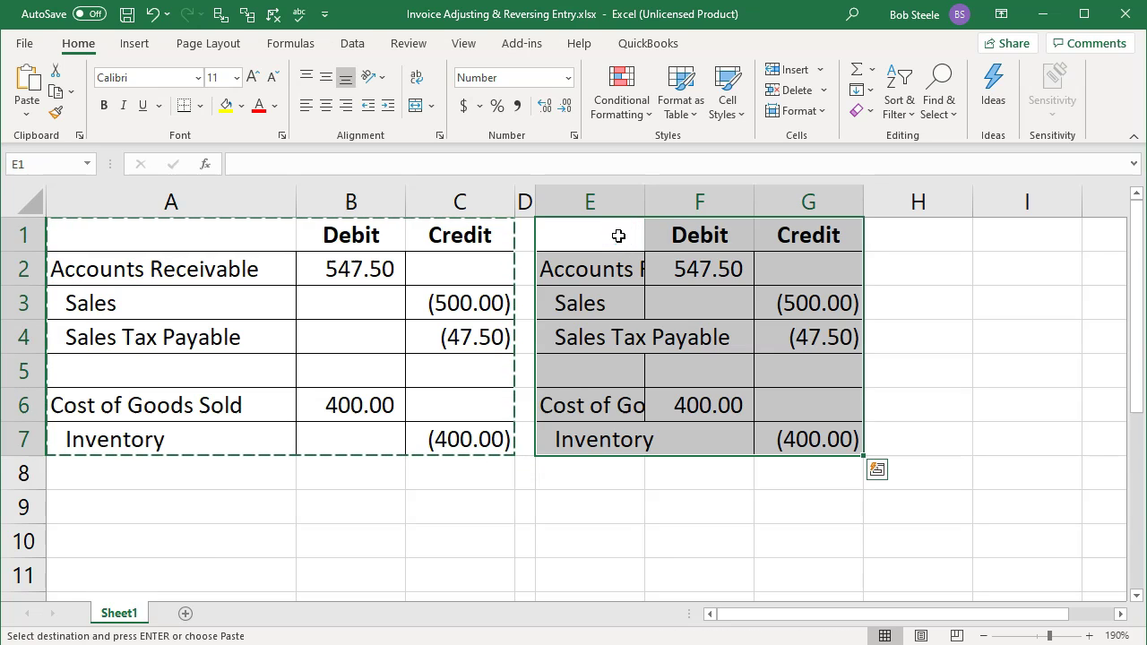
drag(644, 201, 793, 215)
Clear the copied debit and credit amounts in F2:G7
drag(827, 257, 947, 434)
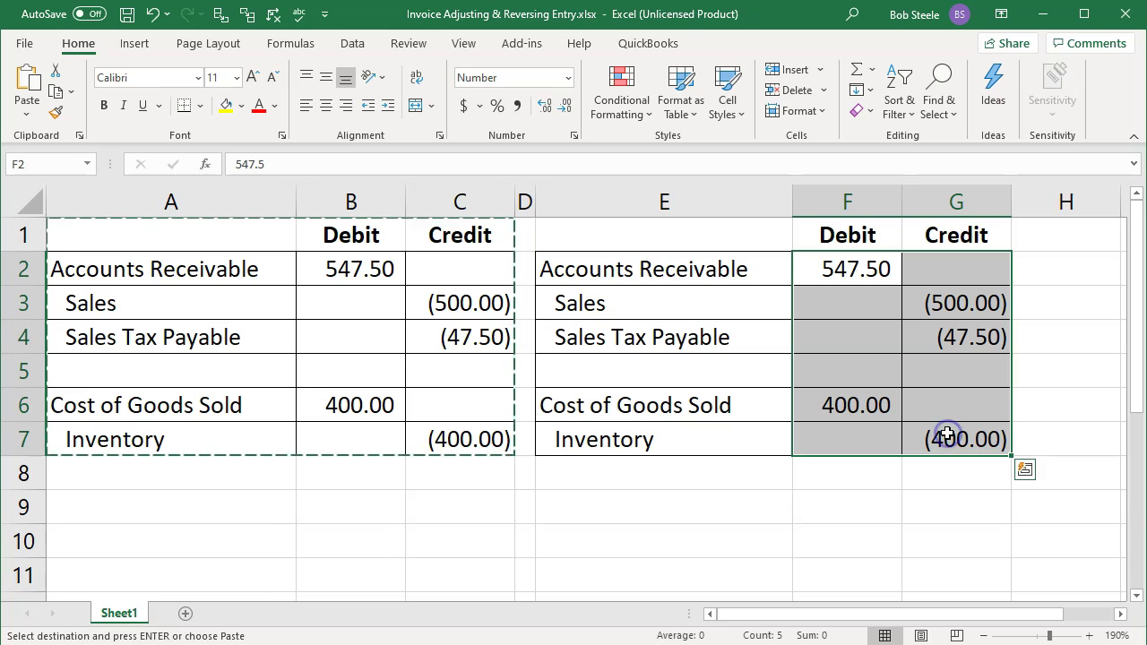
key(Delete)
Enter a formula in G2 that credits Accounts Receivable with the negative of B2
key(Right)
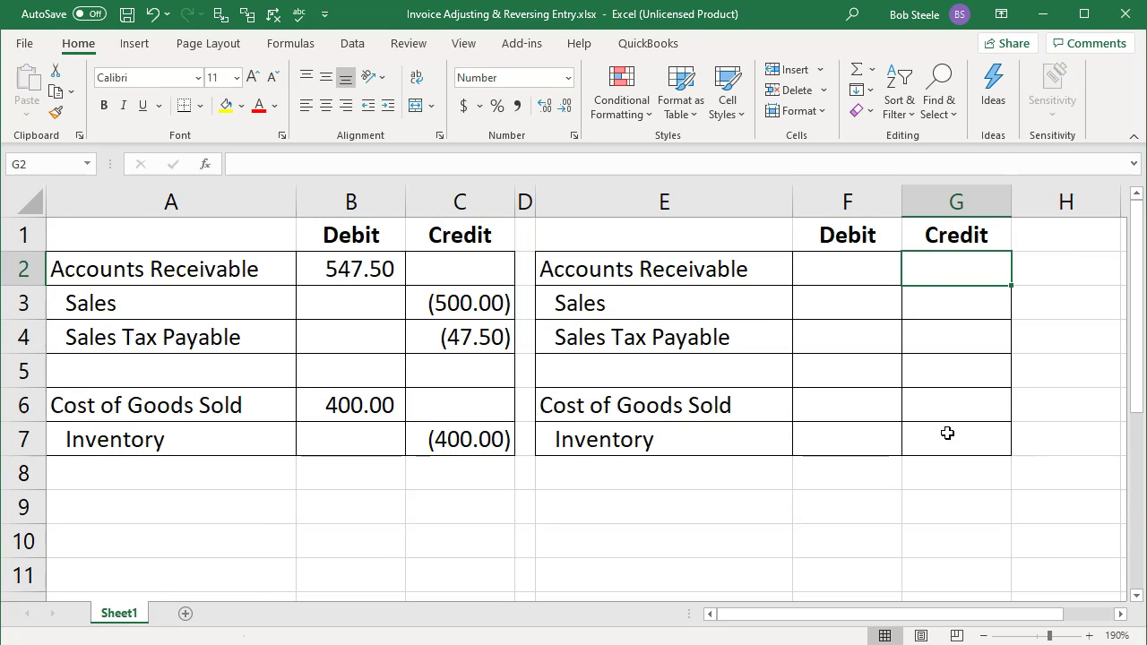
text(-)
key(Left)
key(Left)
key(Left)
key(Left)
key(Left)
key(Return)
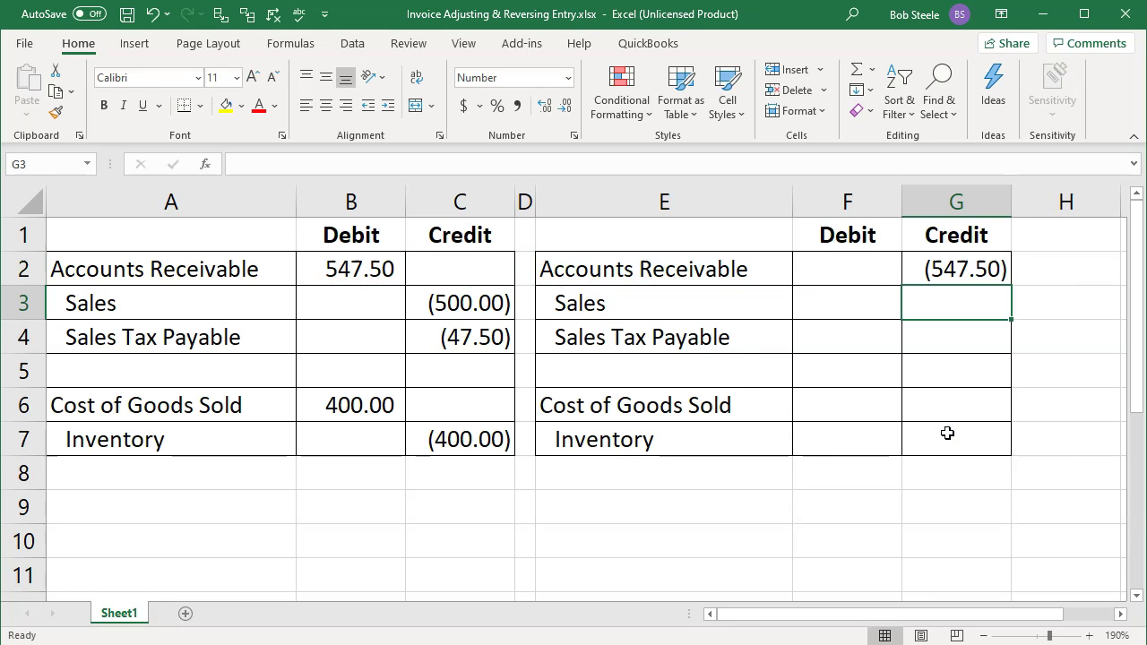
Enter debit formulas for Sales in F3 and Sales Tax Payable in F4 as the negatives of C3 and C4
key(Left)
text(-)
key(Left)
key(Left)
key(Left)
key(Return)
text(-)
key(Left)
key(Left)
key(Left)
key(Return)
Enter a formula in G6 that credits Cost of Goods Sold with the negative of B6
key(Down)
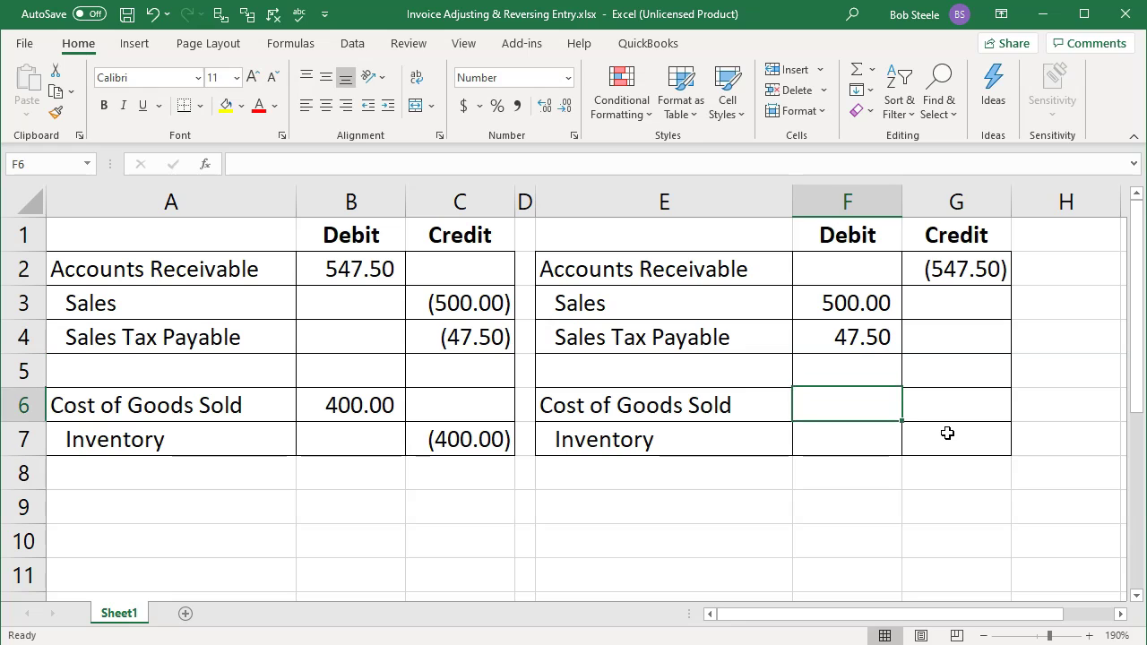
key(Right)
text(-)
key(Left)
key(Left)
key(Left)
key(Left)
key(Left)
key(Return)
Enter a formula in F7 that debits Inventory with the negative of C7
key(Left)
text(-)
key(Left)
key(Left)
key(Left)
key(Return)
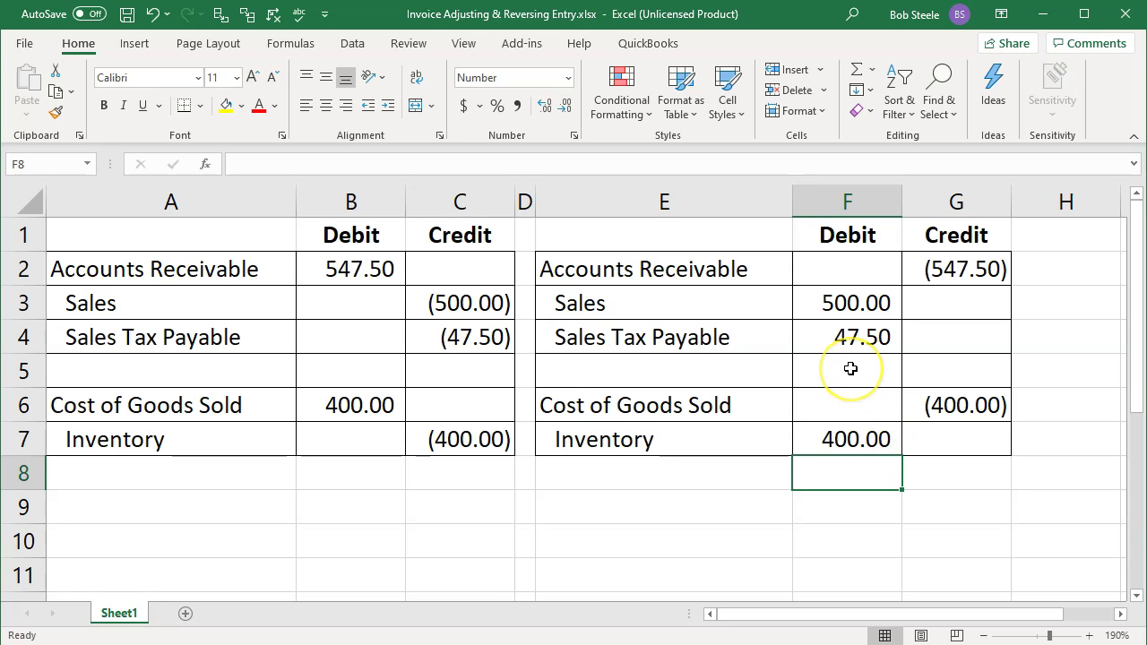
drag(673, 243, 926, 440)
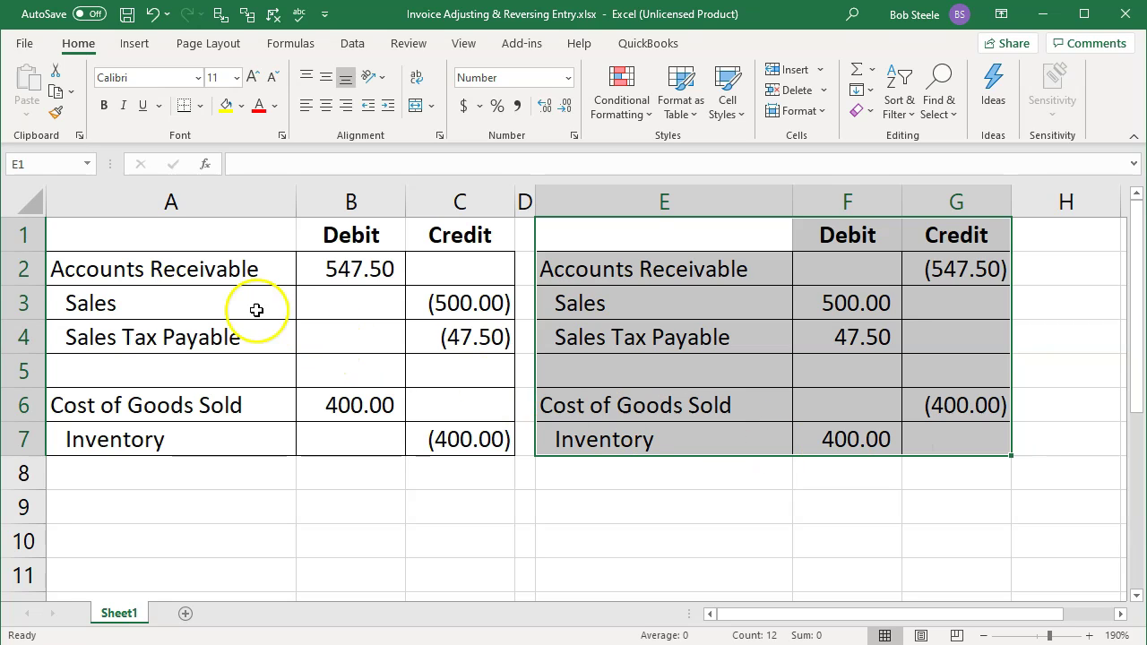
drag(166, 226, 425, 435)
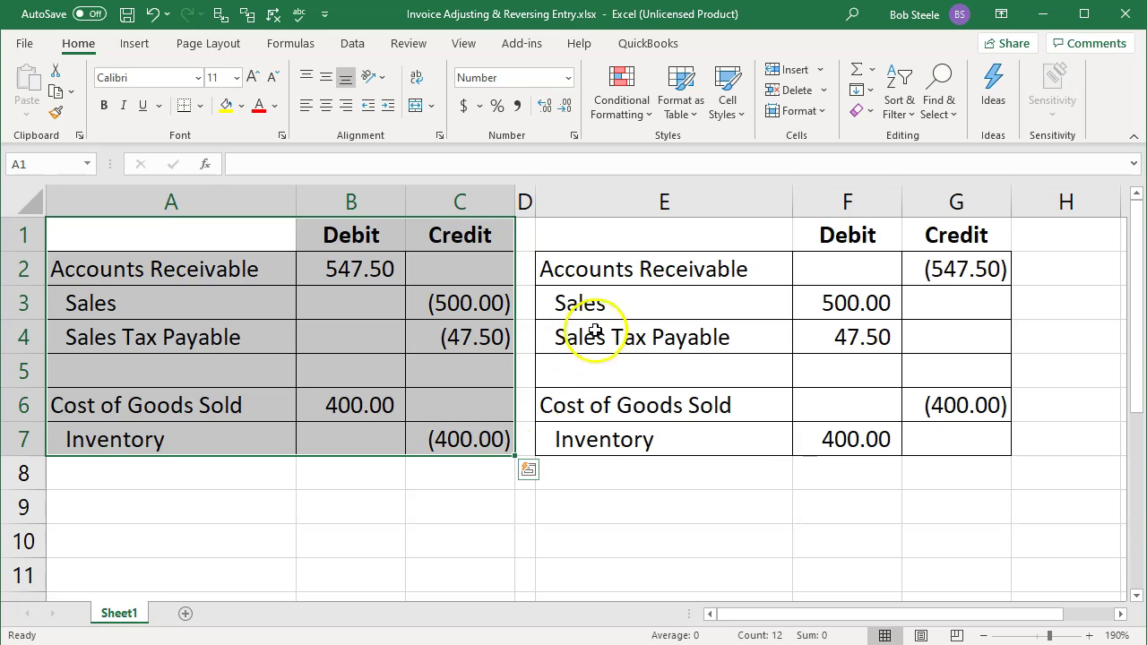
click(624, 266)
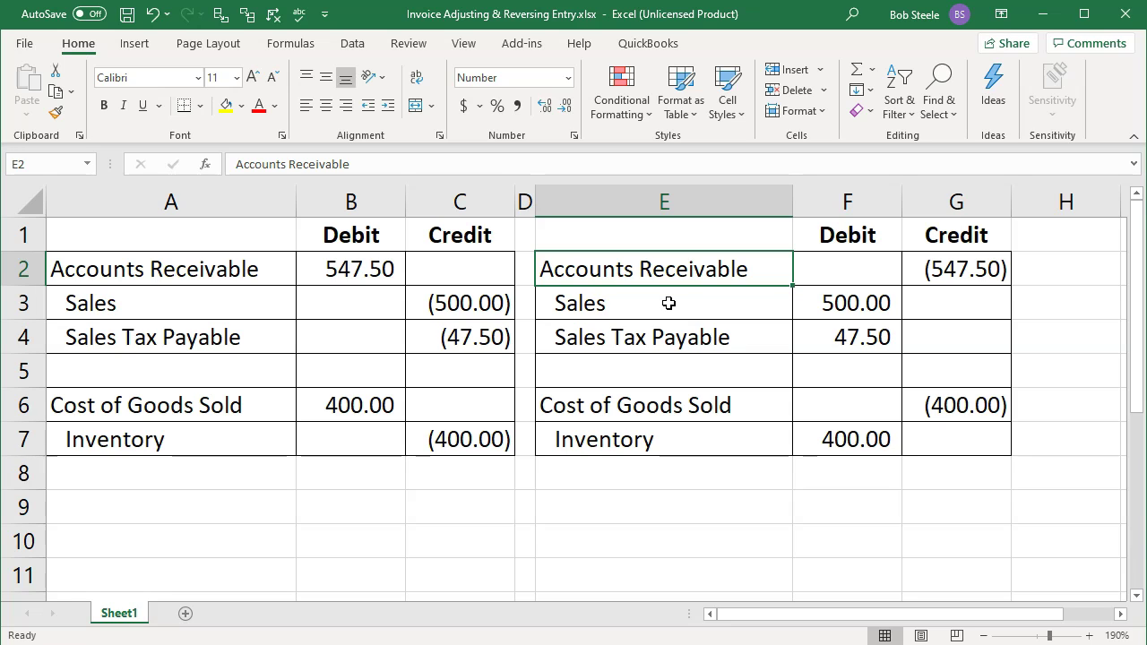
Hide columns A through D so that only the reversing entry is shown
drag(169, 202, 522, 204)
right_click(358, 309)
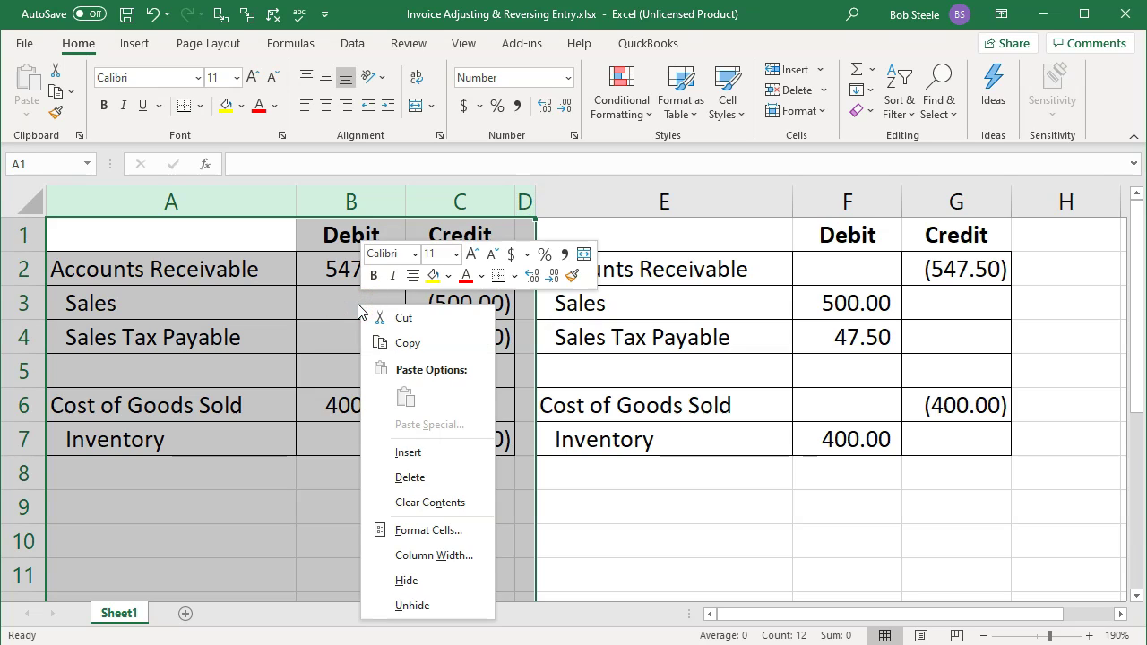
click(440, 582)
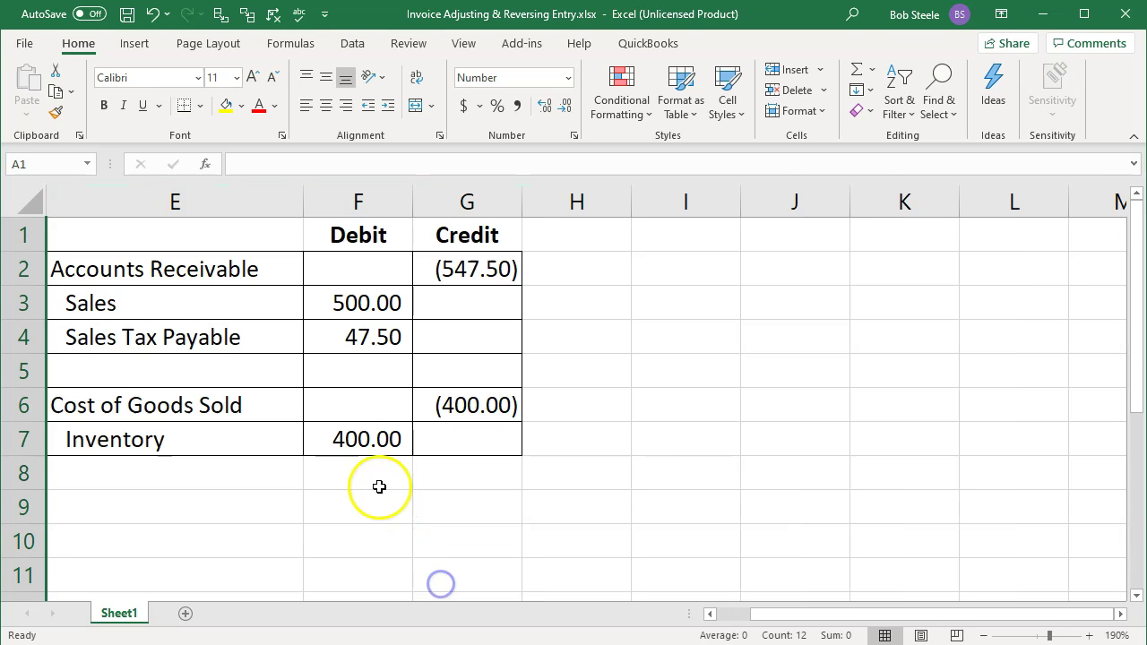
click(346, 440)
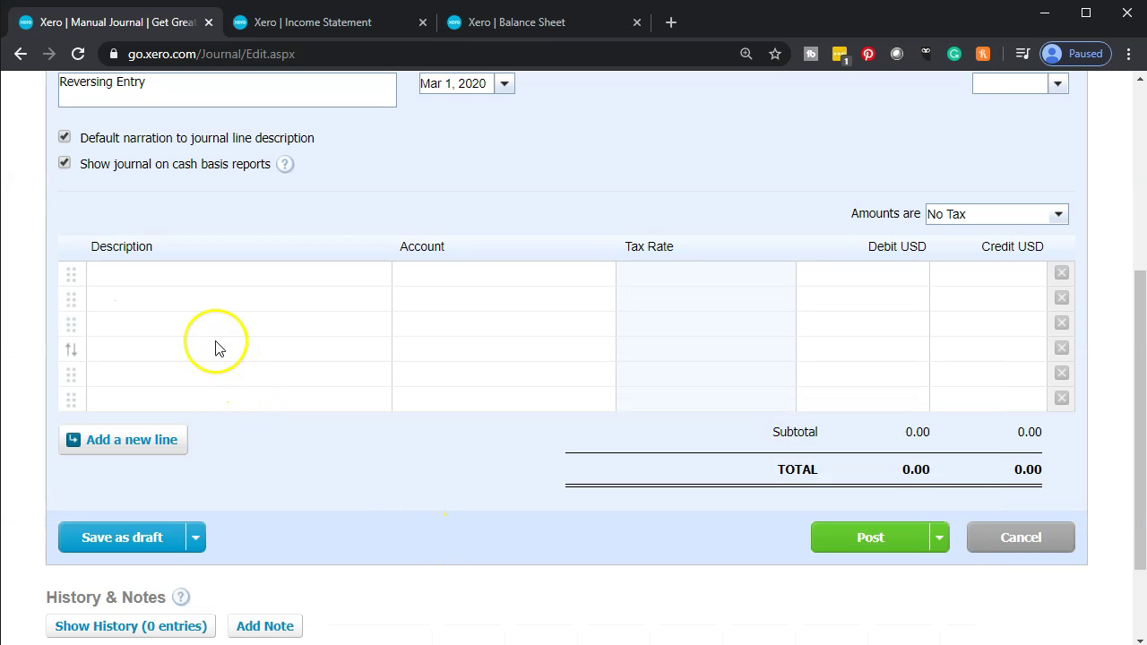
In the Xero manual journal, fill the first line with description Reversing Entry and account 1150 - Accounts Receivable ADJ
click(152, 285)
click(152, 285)
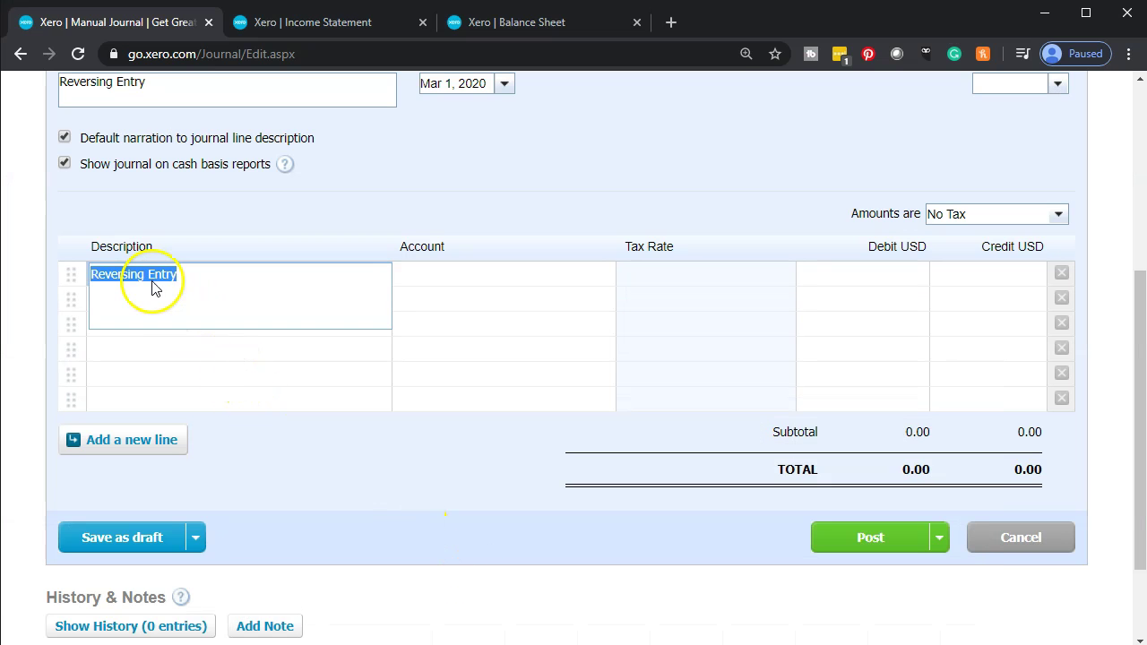
key(Tab)
text(A)
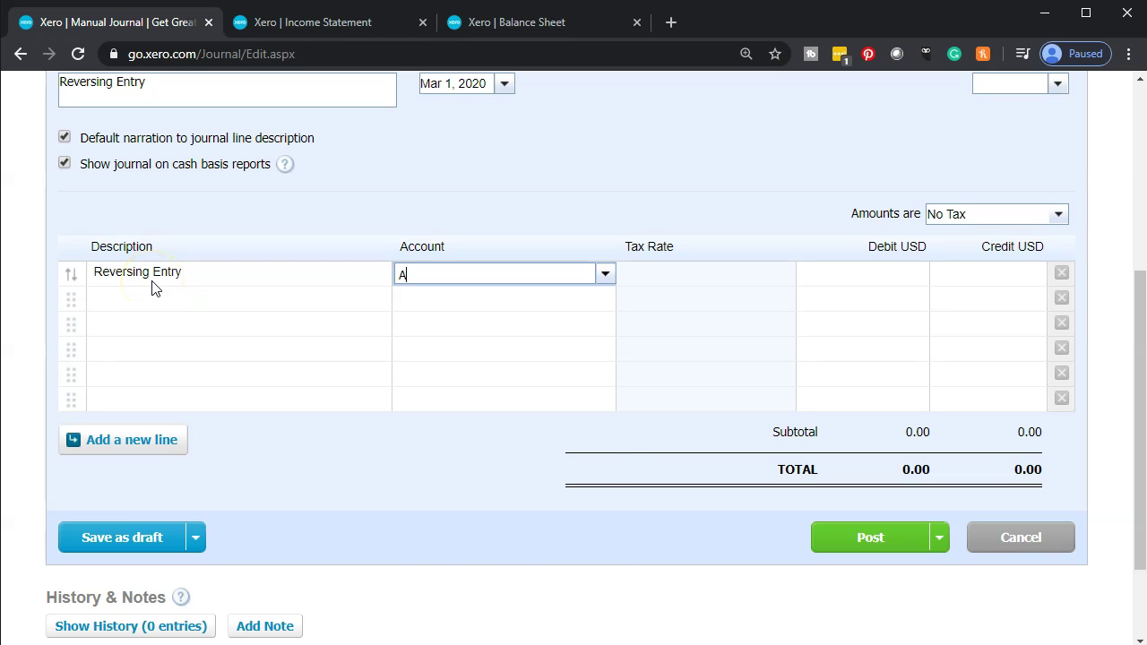
text(ccount)
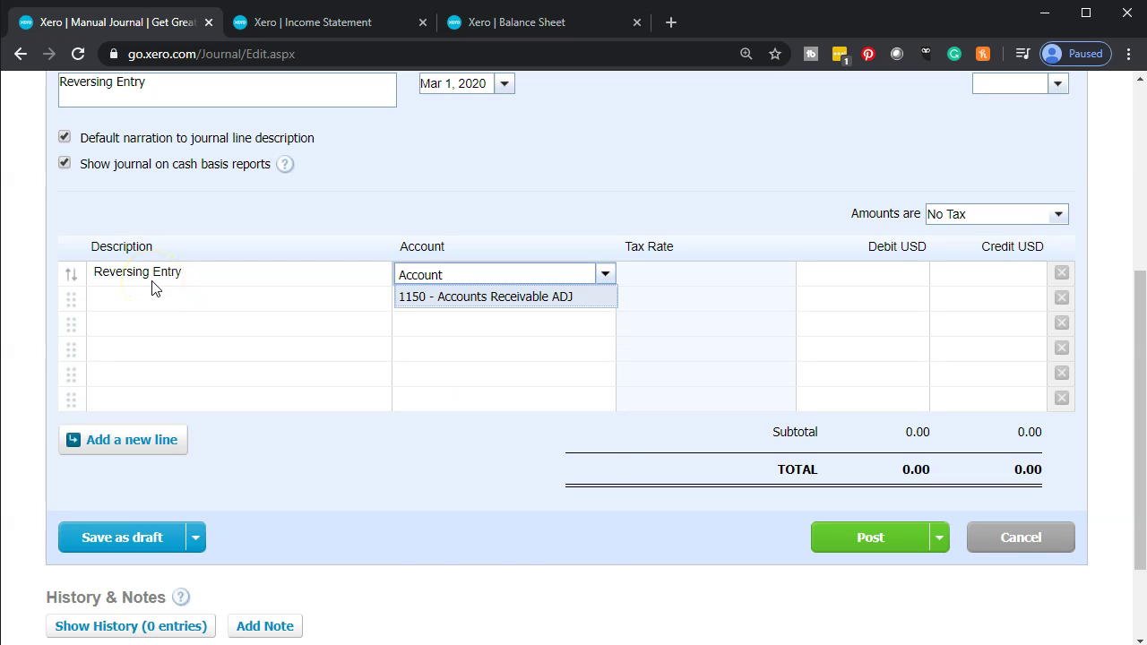
click(534, 299)
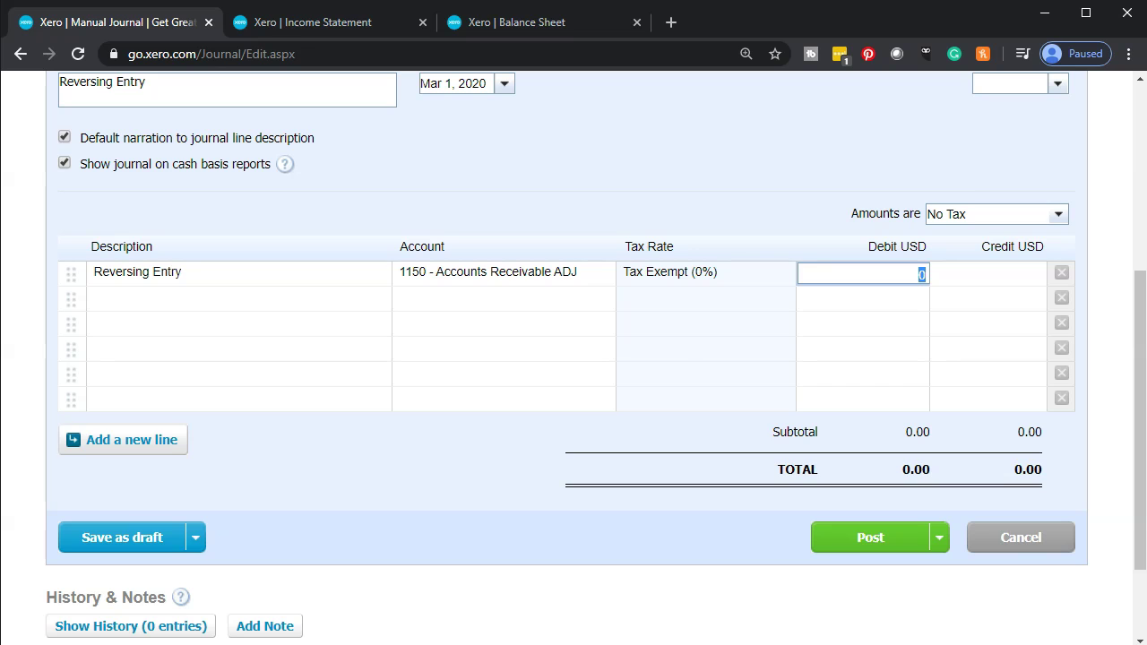
Check the Accounts Receivable amount in the Excel reversing entry and enter it as a 547.50 credit on the first journal line
key(Tab)
click(578, 625)
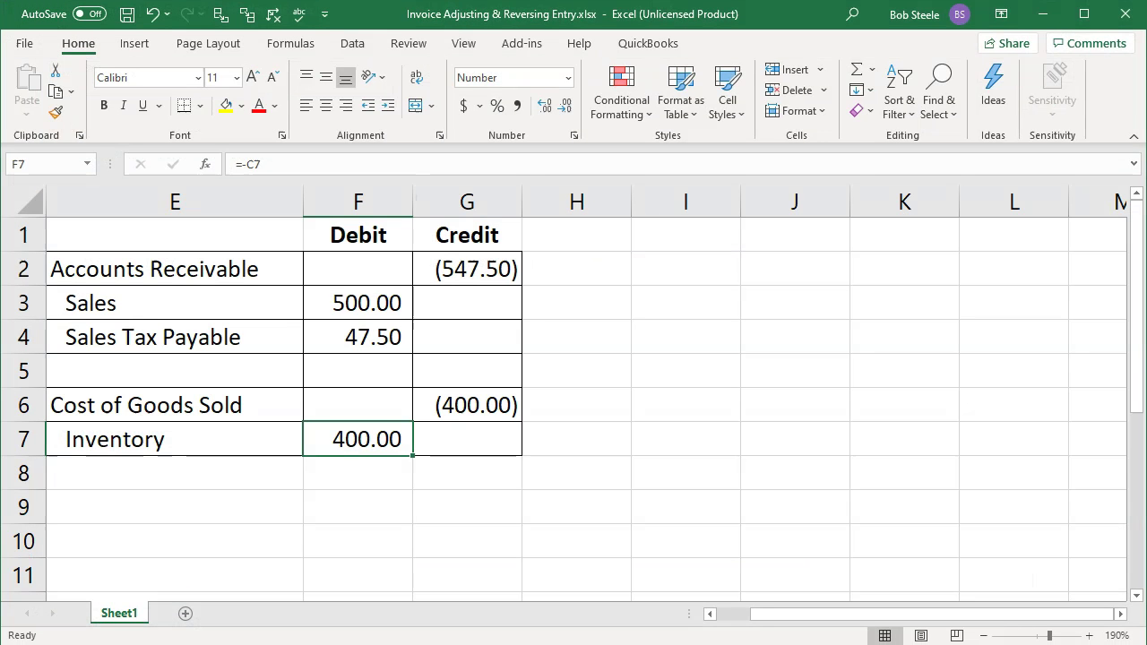
key(alt+Tab)
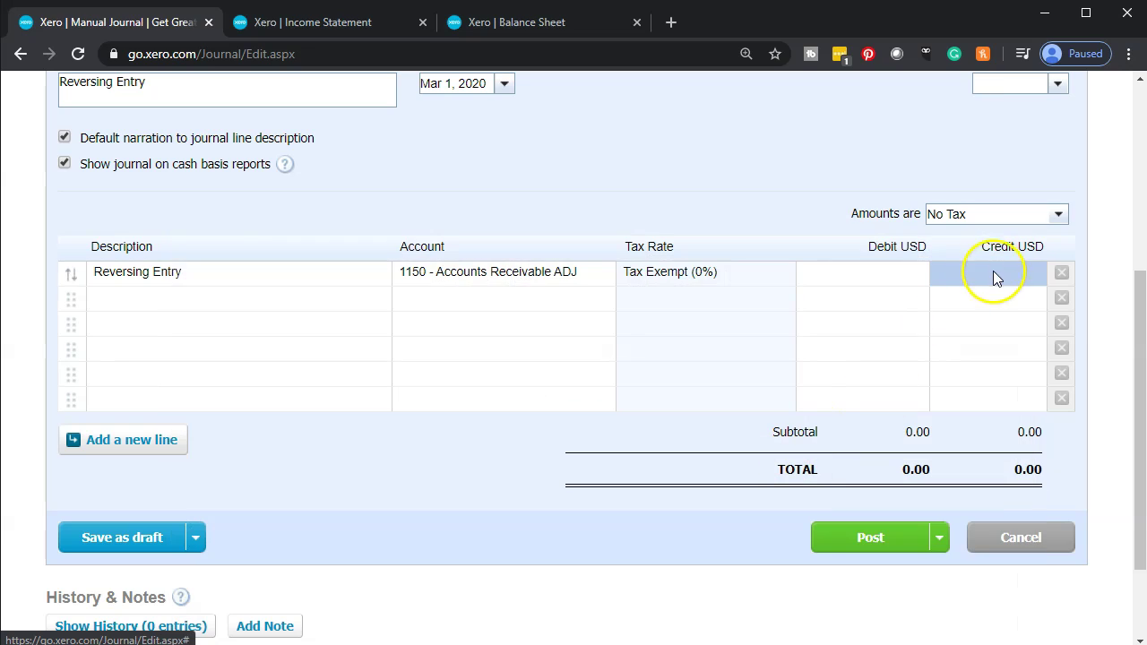
click(991, 275)
text(547.50)
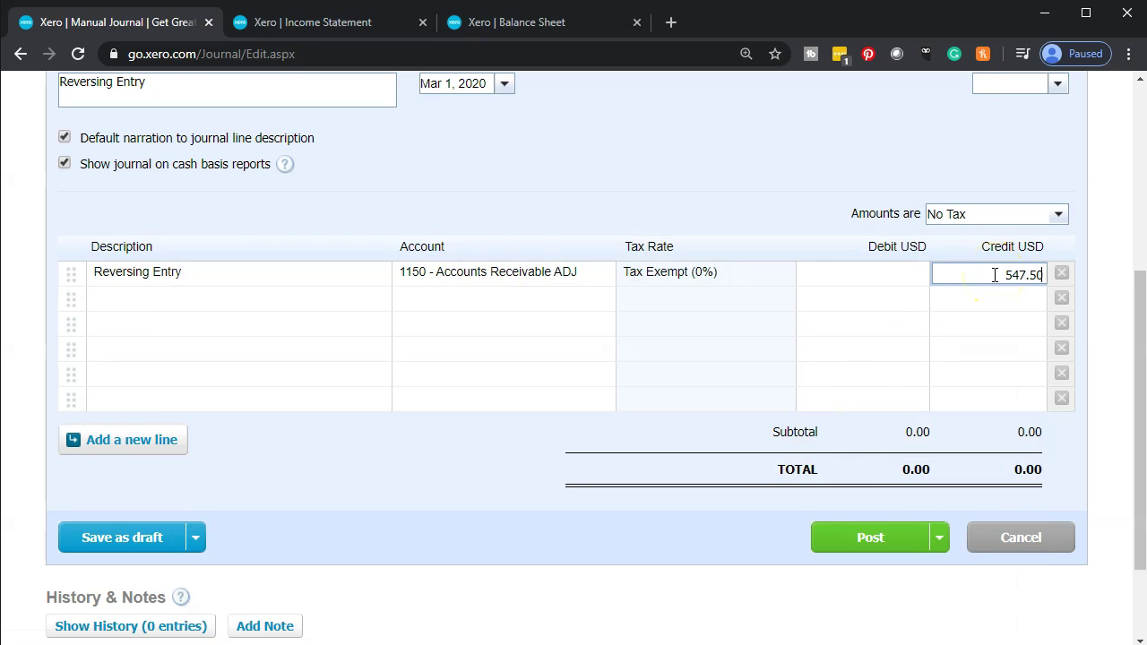
Start the second journal line with description Reversing Entry and account 4200 - Merchandise
key(Tab)
key(Tab)
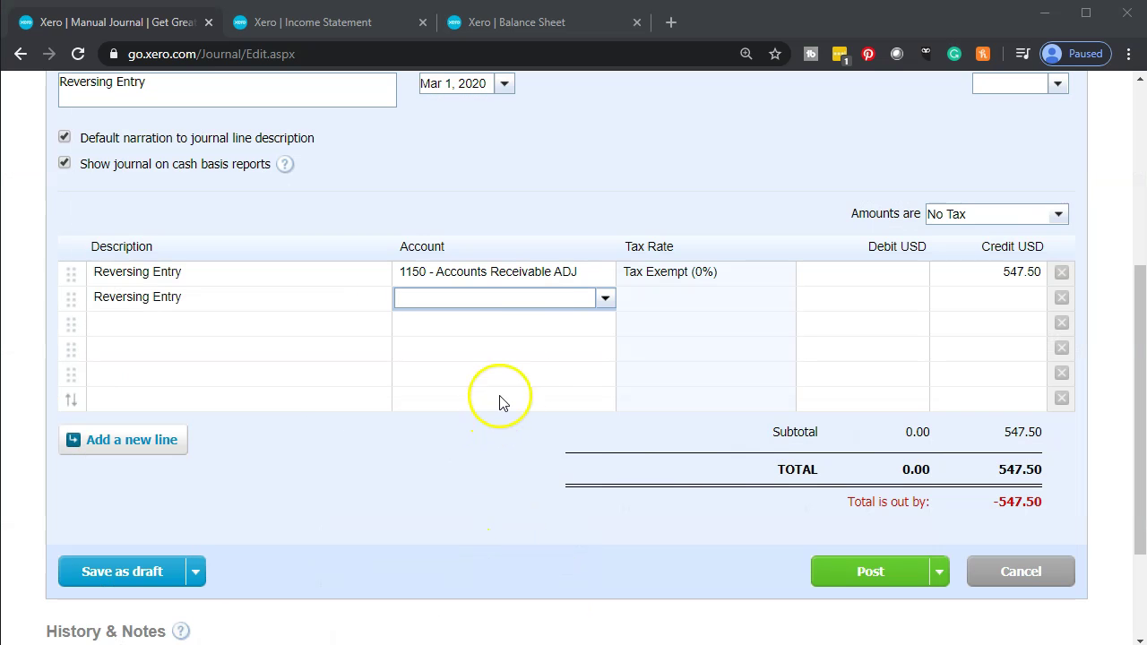
key(alt+Tab)
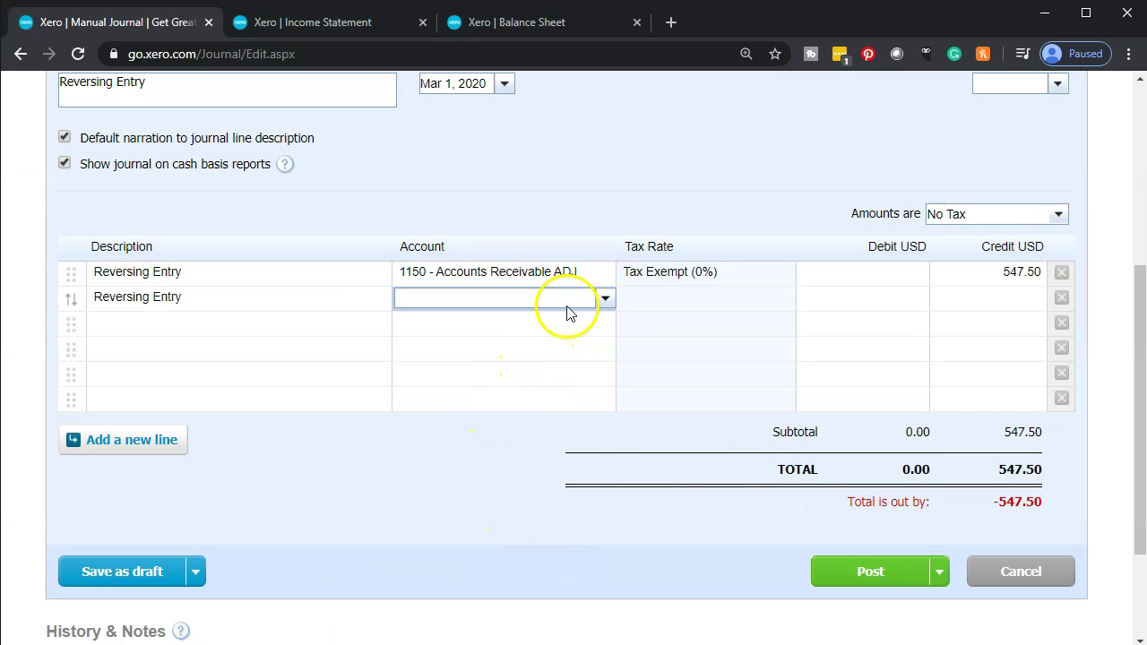
text(mer)
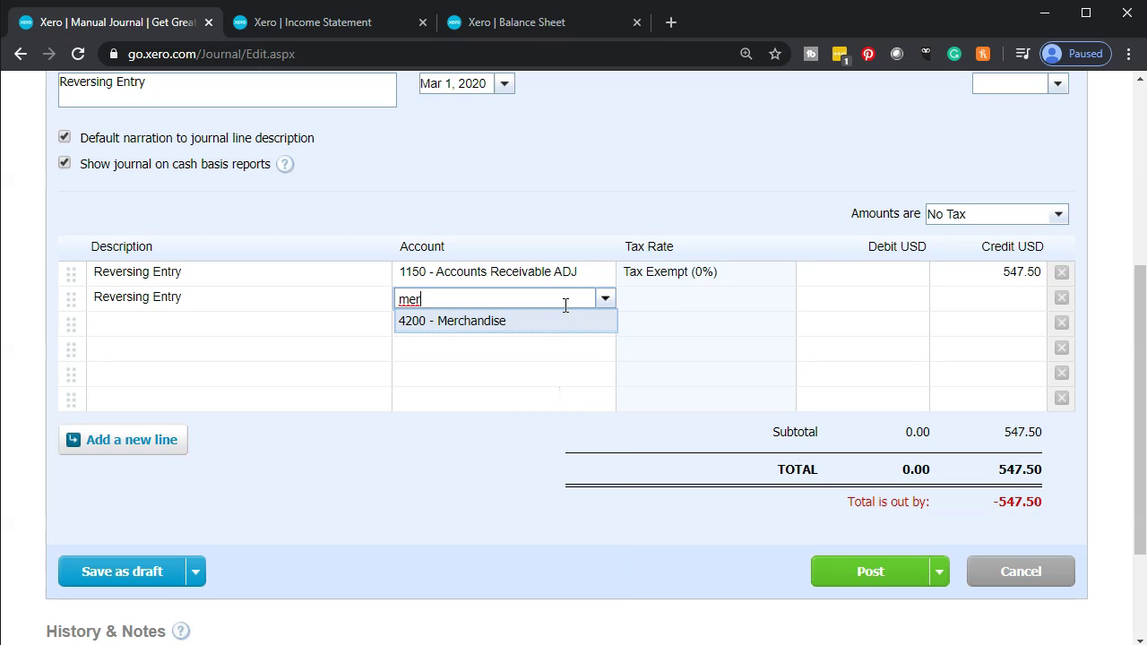
click(566, 314)
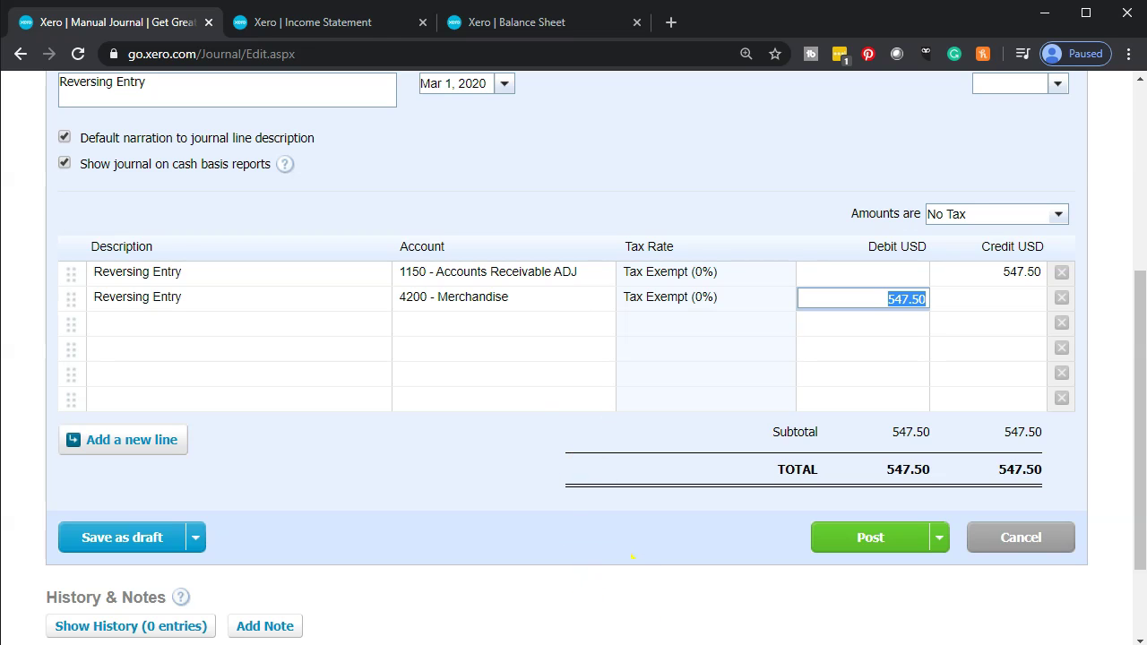
Check the Merchandise account on the Income Statement and set the Merchandise journal line's debit to 500
click(336, 31)
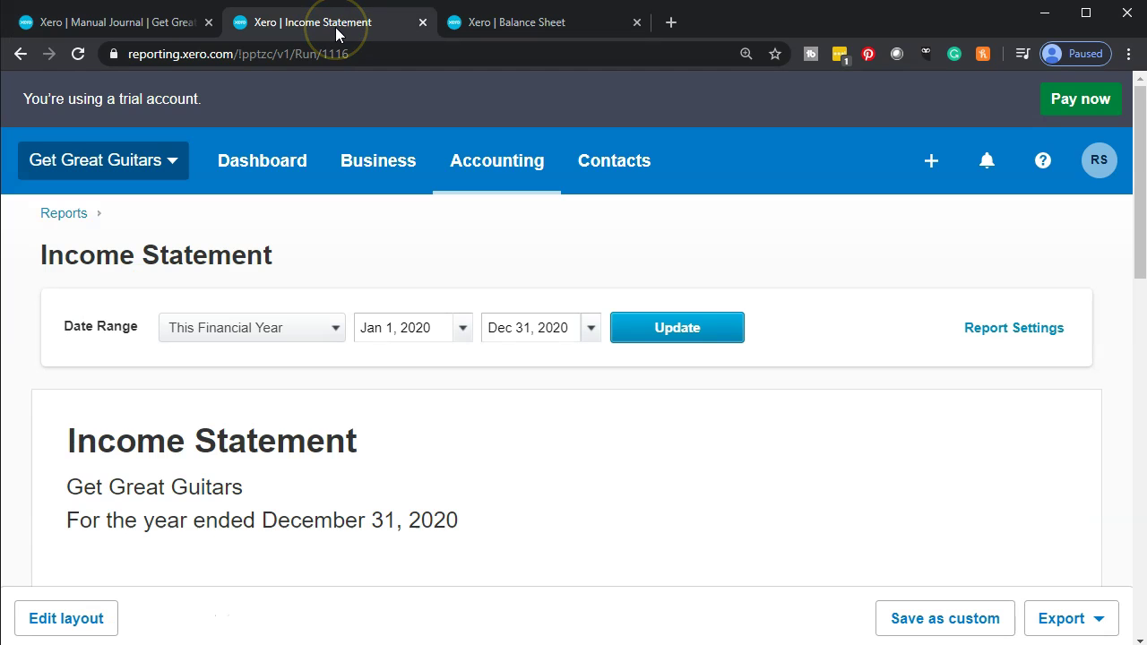
scroll(366, 384, down, 5)
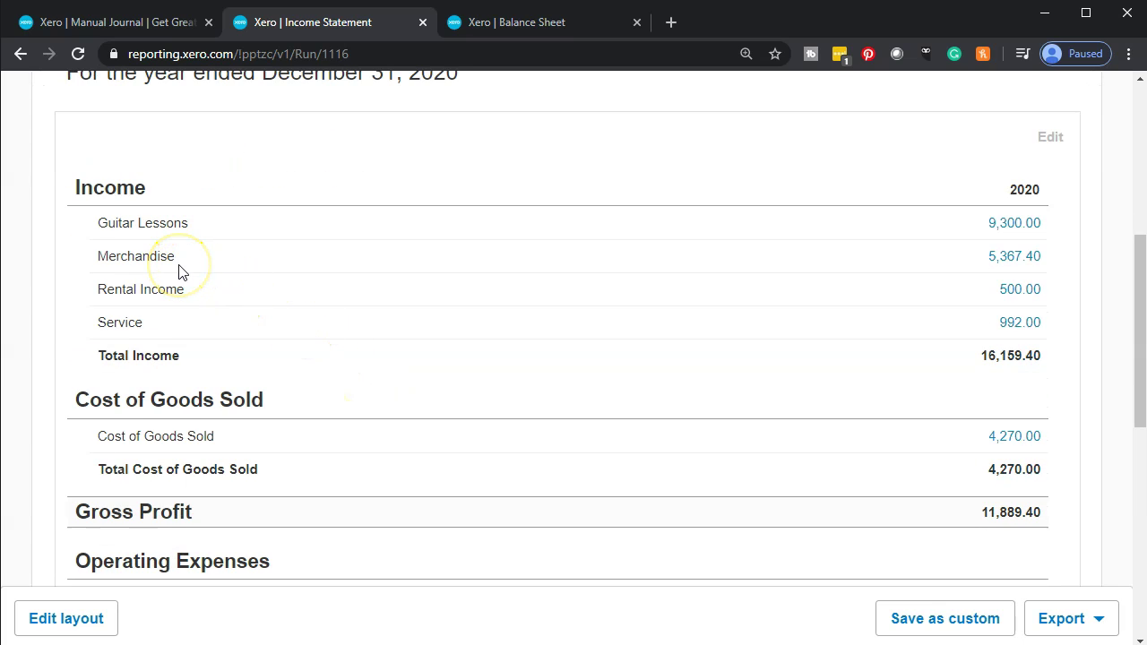
click(126, 27)
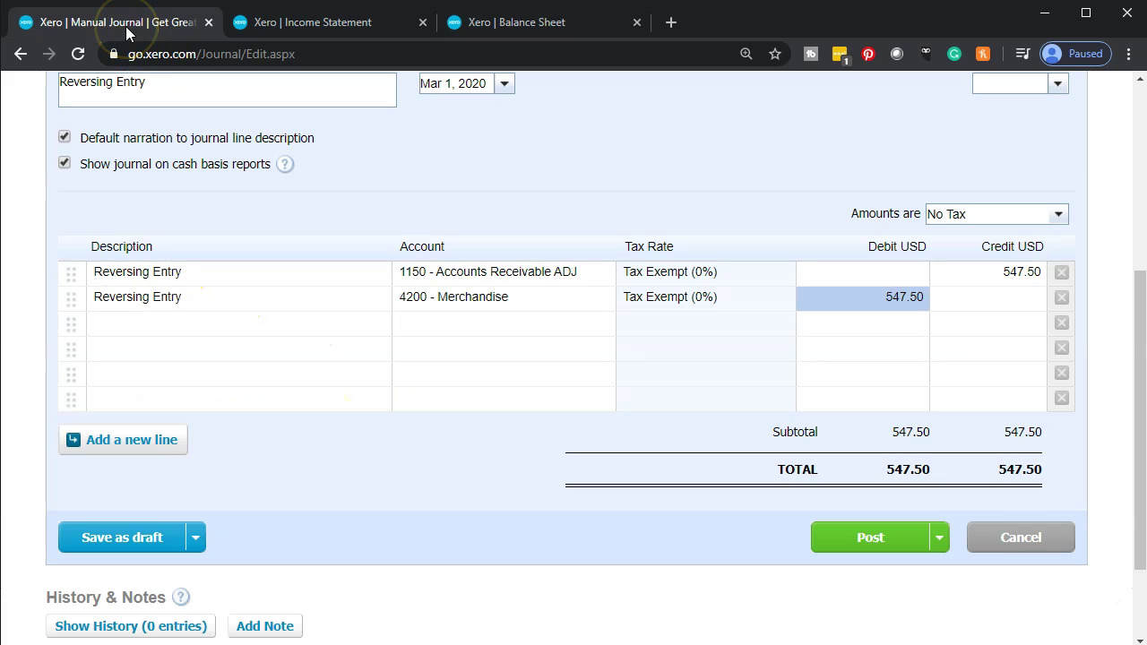
click(910, 300)
text(500)
Fill the third journal line with description Reversing Entry, account 2200 - Sales Tax and a 47.50 debit, checking it against the Excel entry
key(Tab)
key(Tab)
key(Tab)
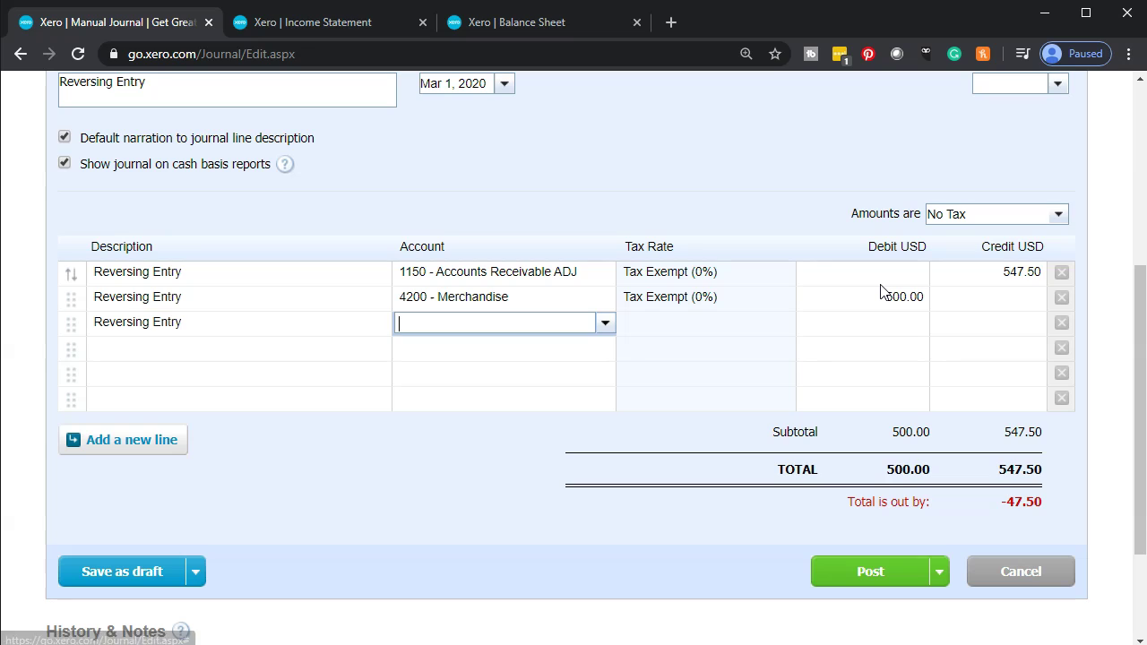
text(sales)
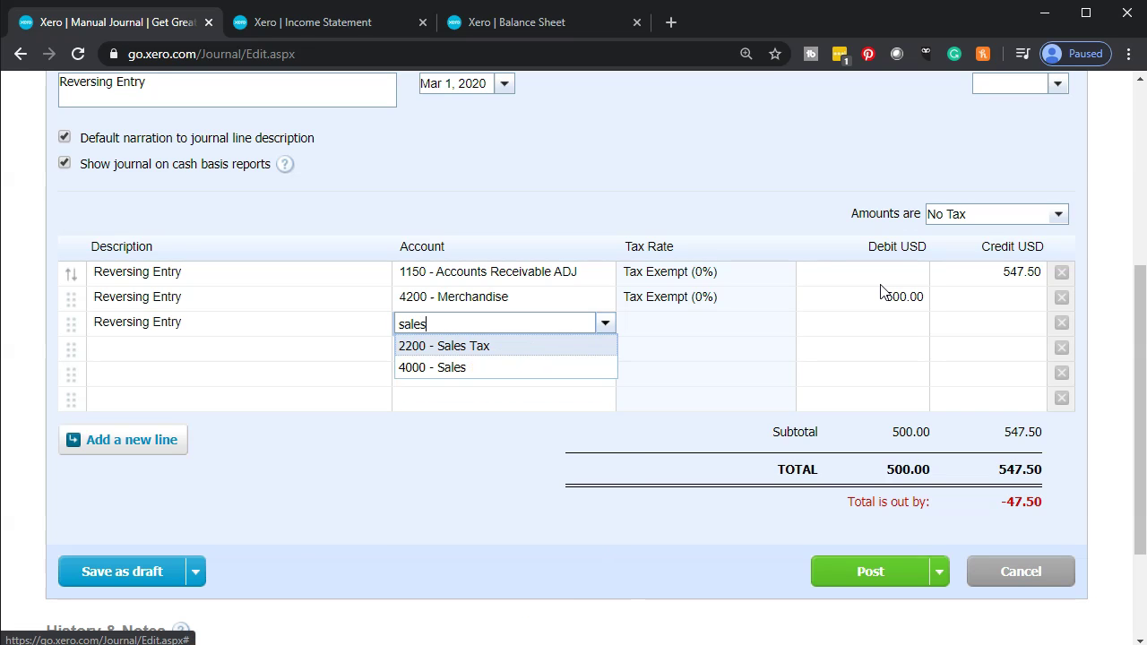
key(Tab)
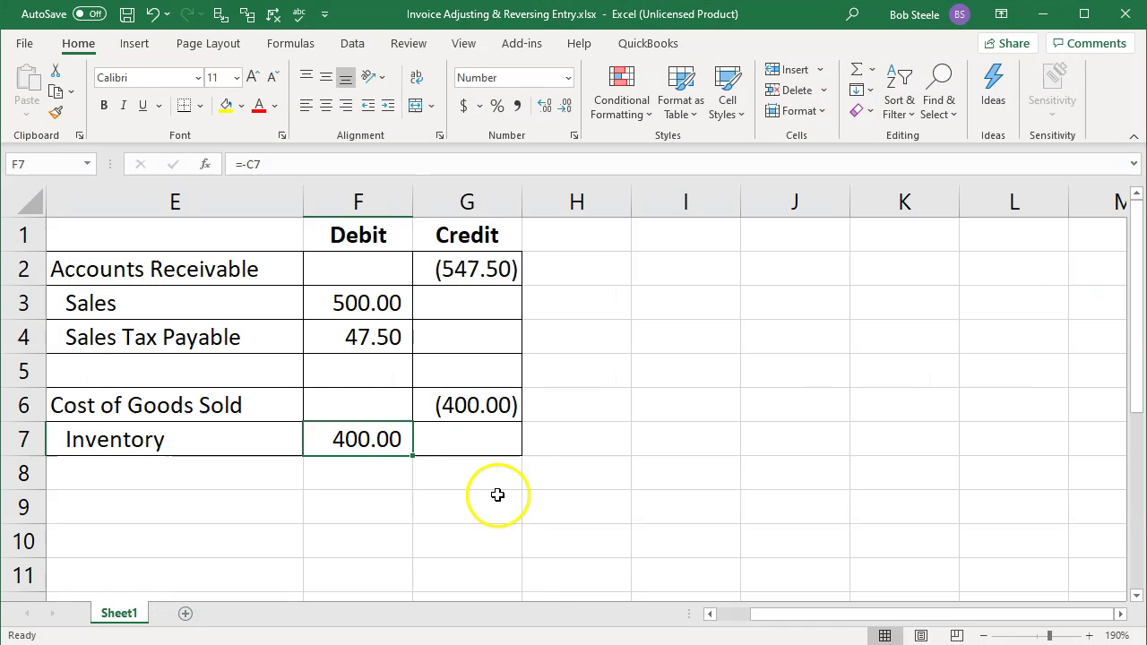
click(392, 371)
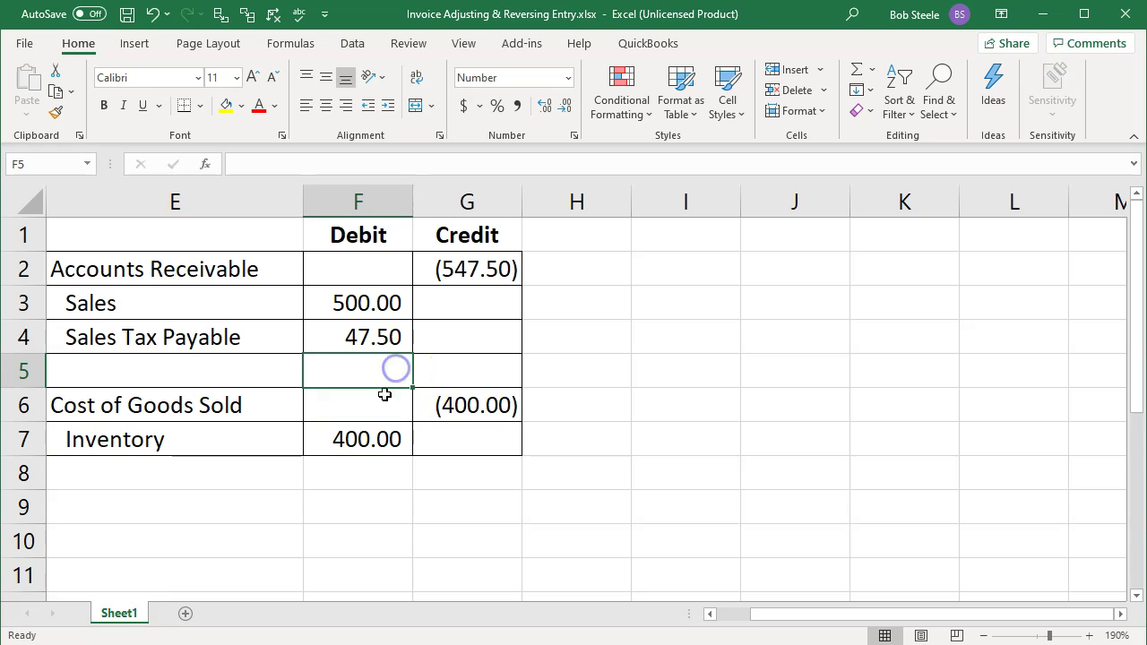
click(384, 400)
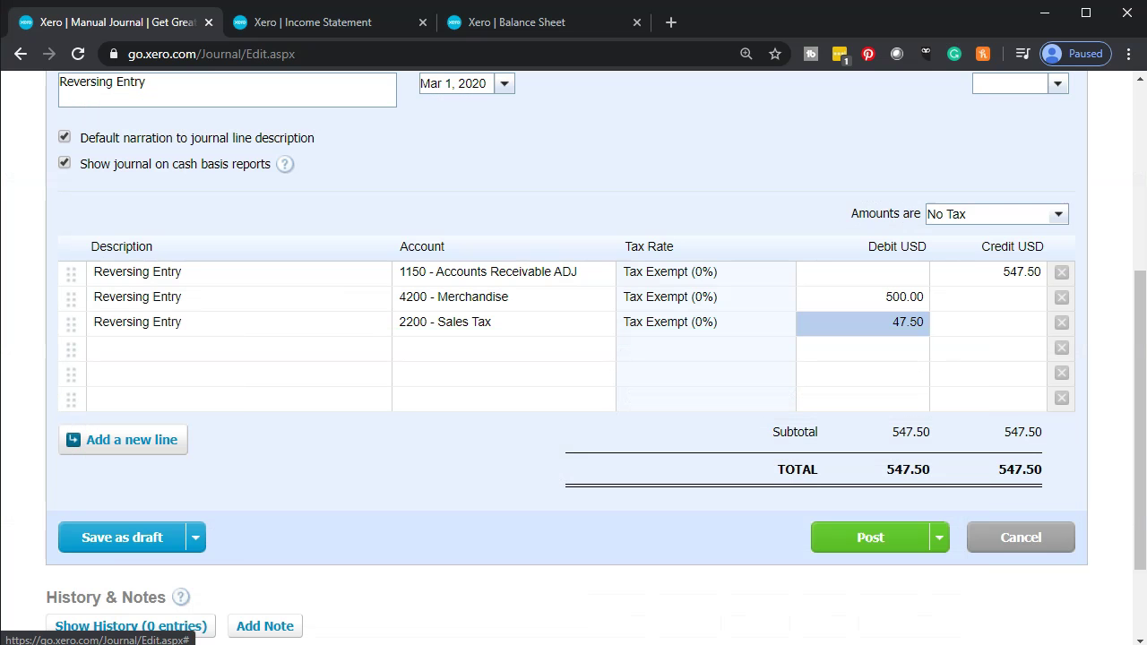
key(Tab)
key(Tab)
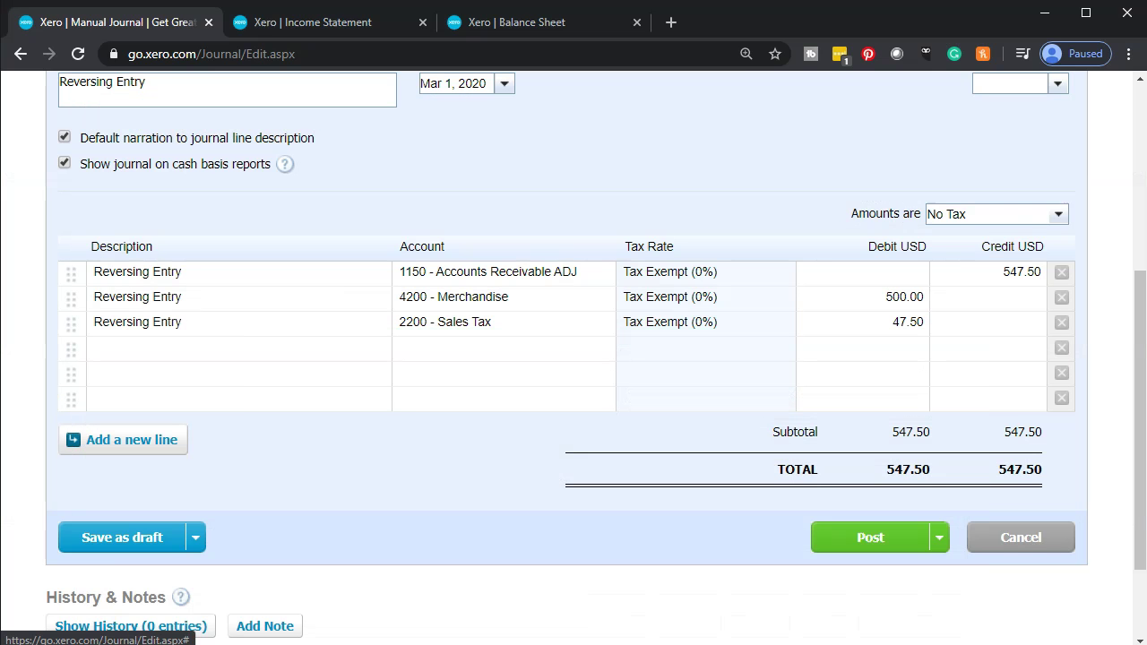
Fill the fourth journal line with account 5000 - Cost of Goods Sold and a credit of 400
click(428, 348)
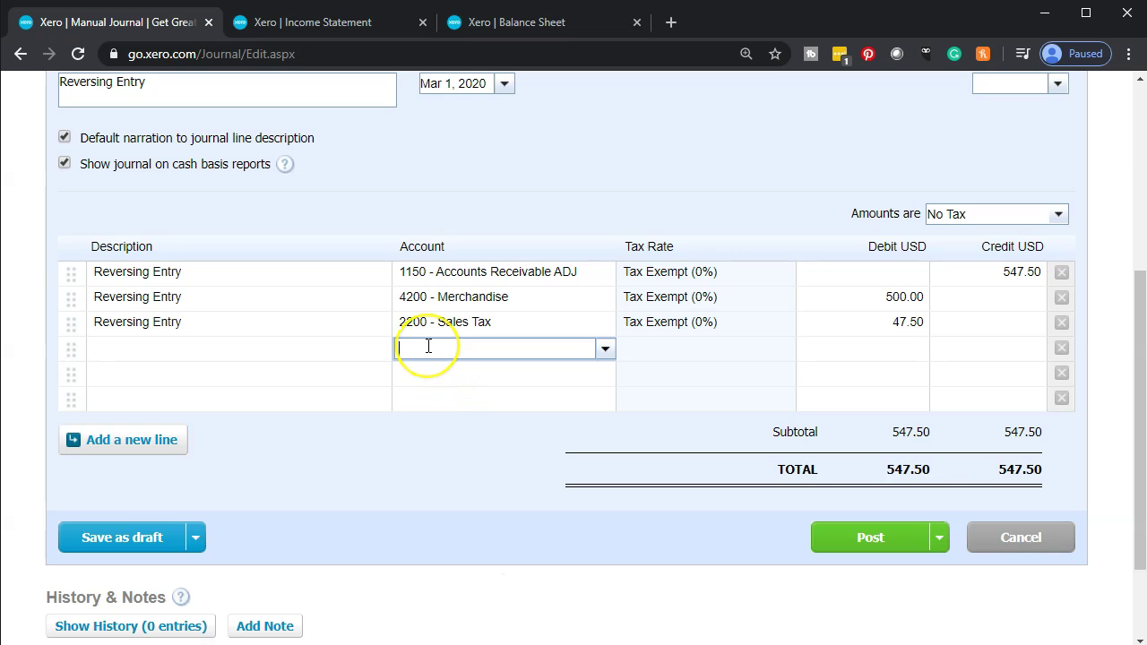
text(Cost)
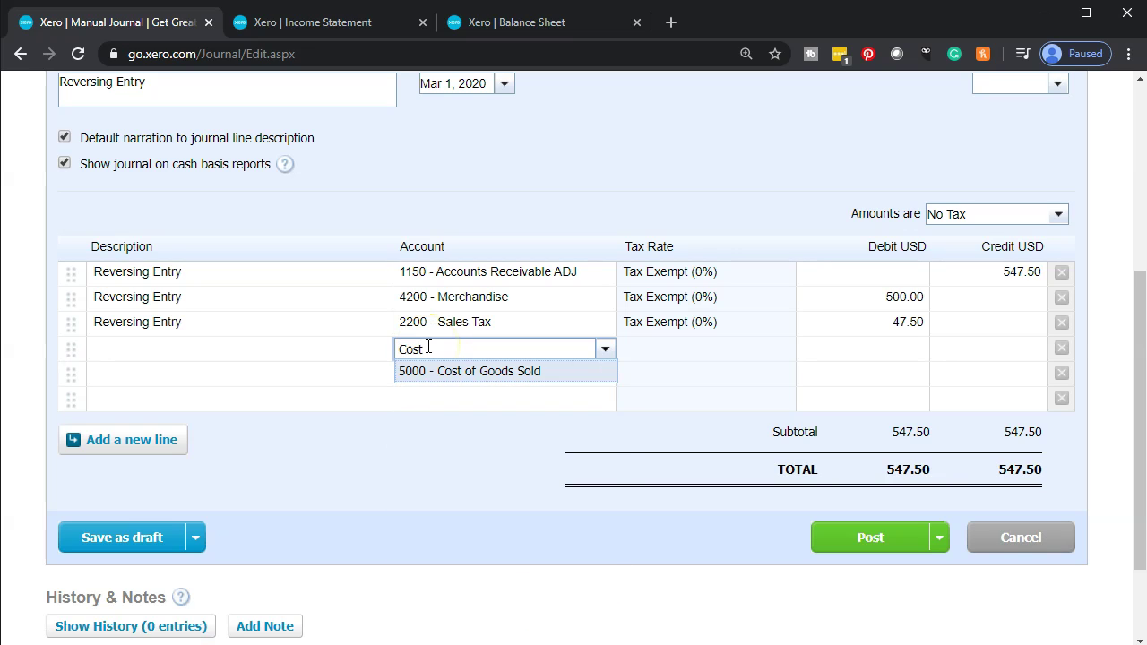
key(Tab)
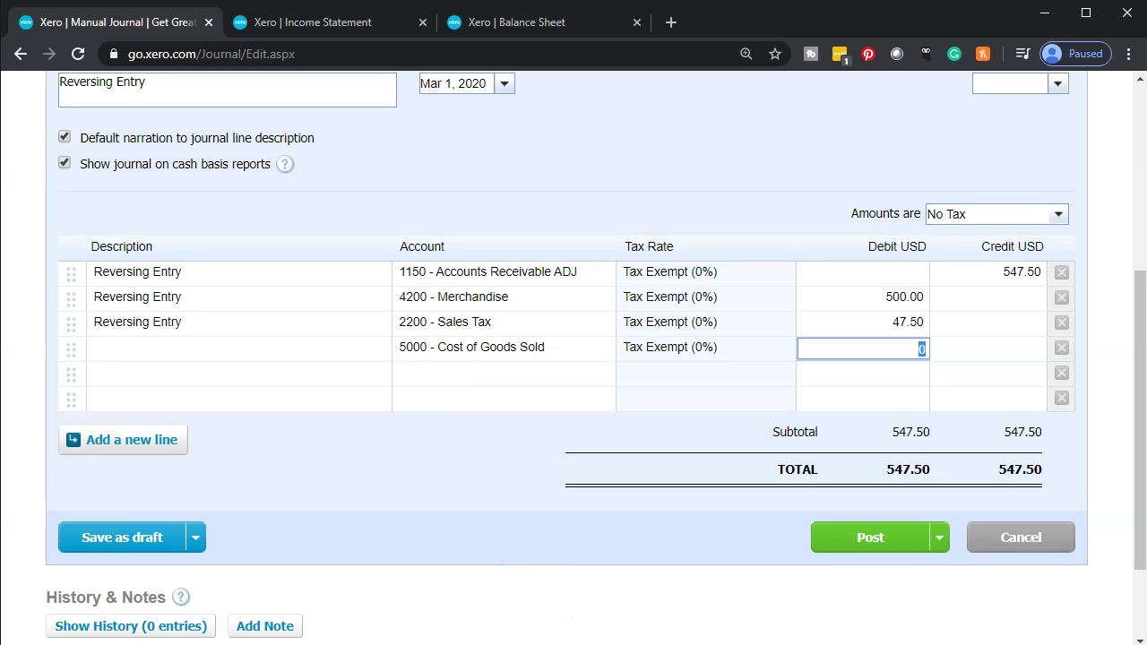
key(alt+Tab)
key(alt+Tab)
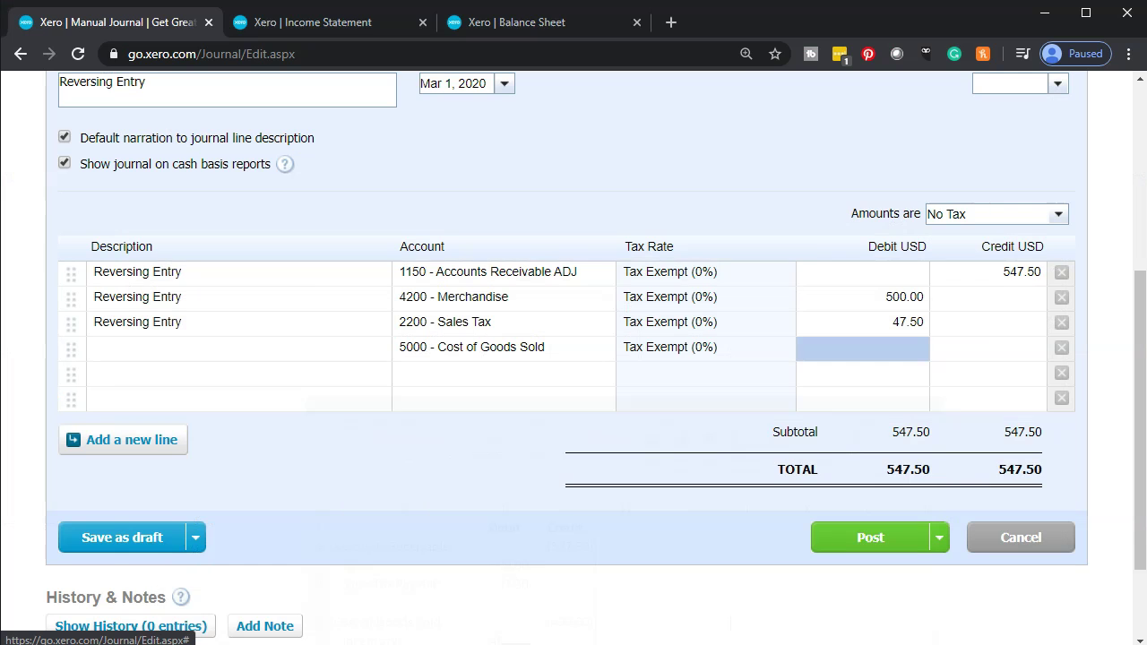
click(976, 354)
text(400)
key(Tab)
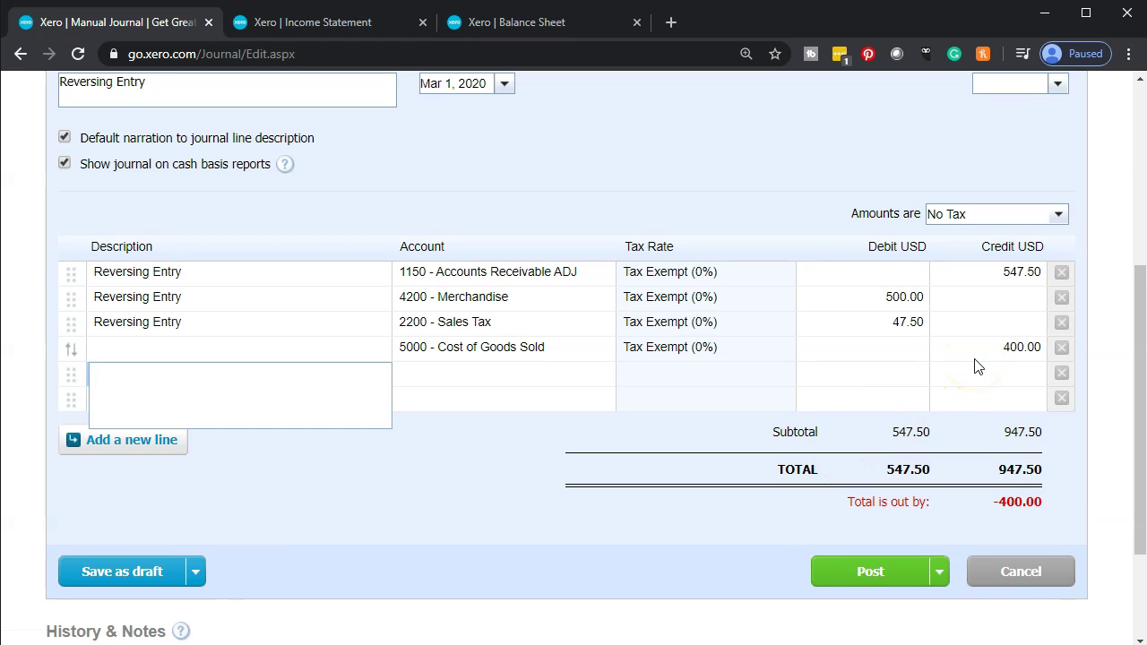
key(Tab)
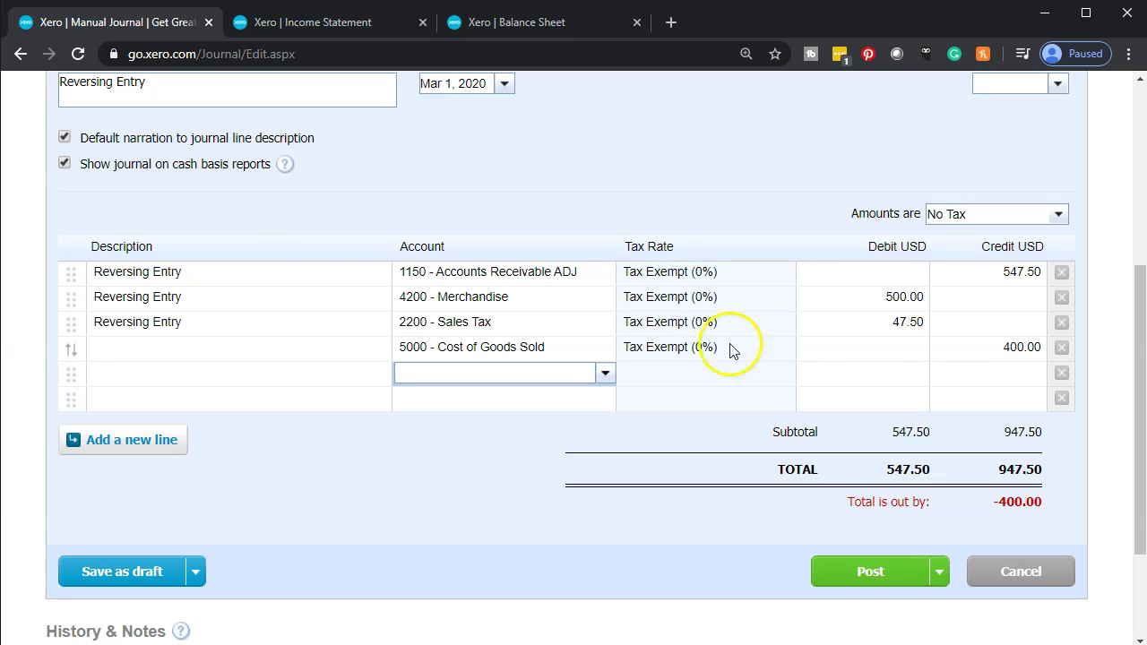
Add the description Reversing Entry to the Cost of Goods Sold line and to the empty fifth journal line
click(182, 324)
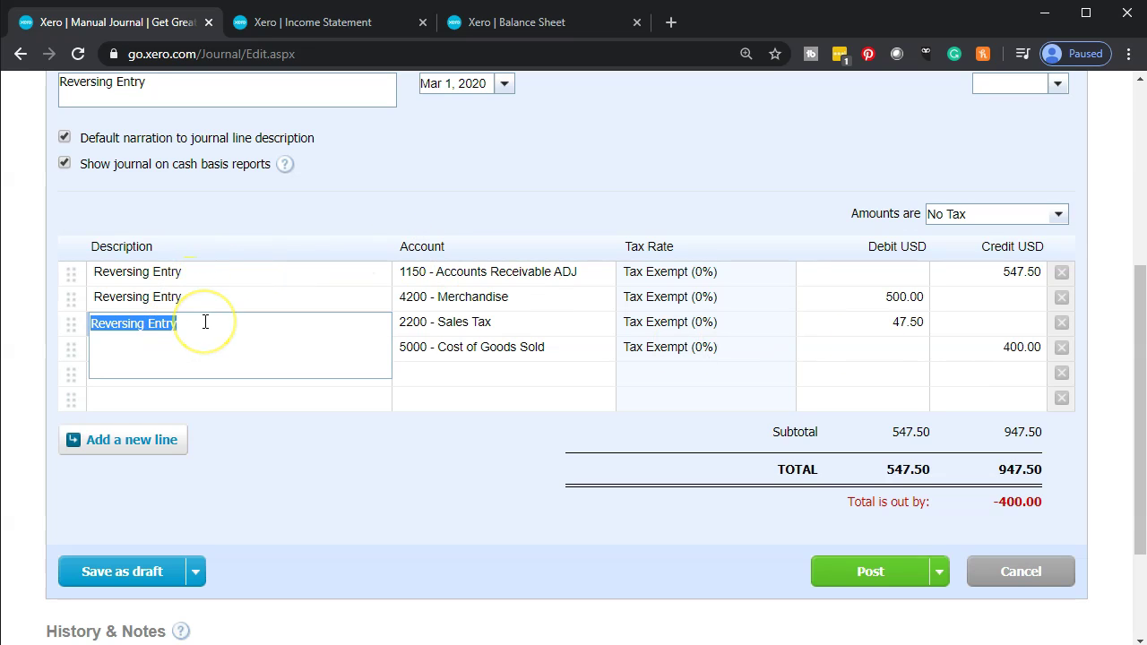
click(221, 401)
click(171, 356)
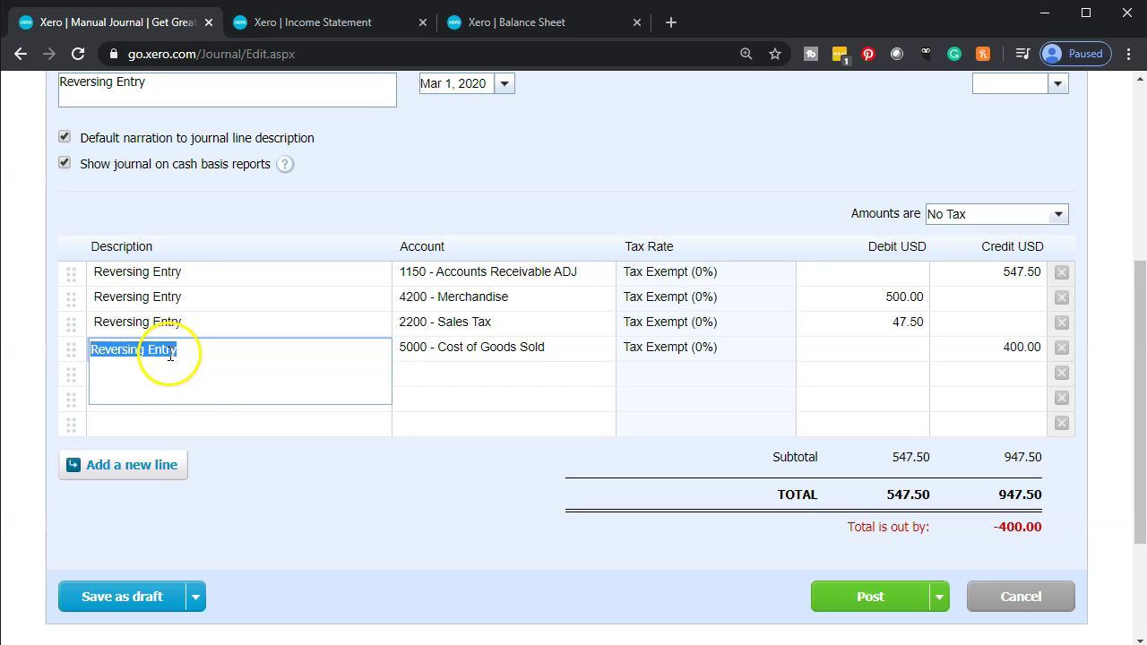
click(188, 414)
click(163, 382)
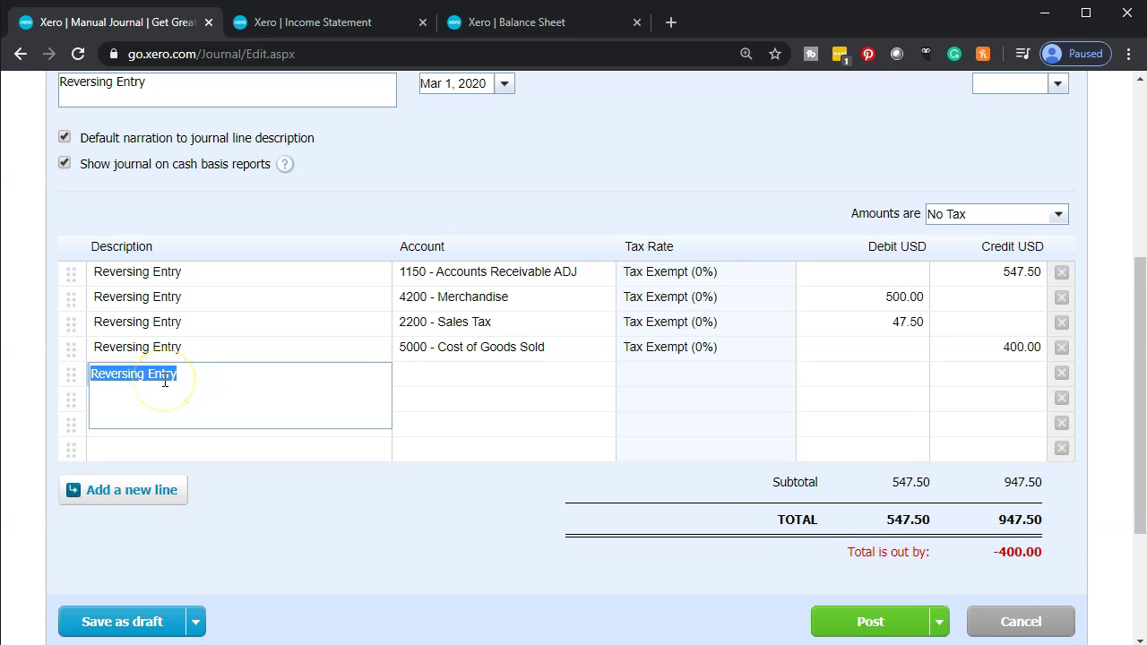
Complete the fifth journal line with account 1155 - Inventory Adj and a 400 debit, and post the manual journal
key(Tab)
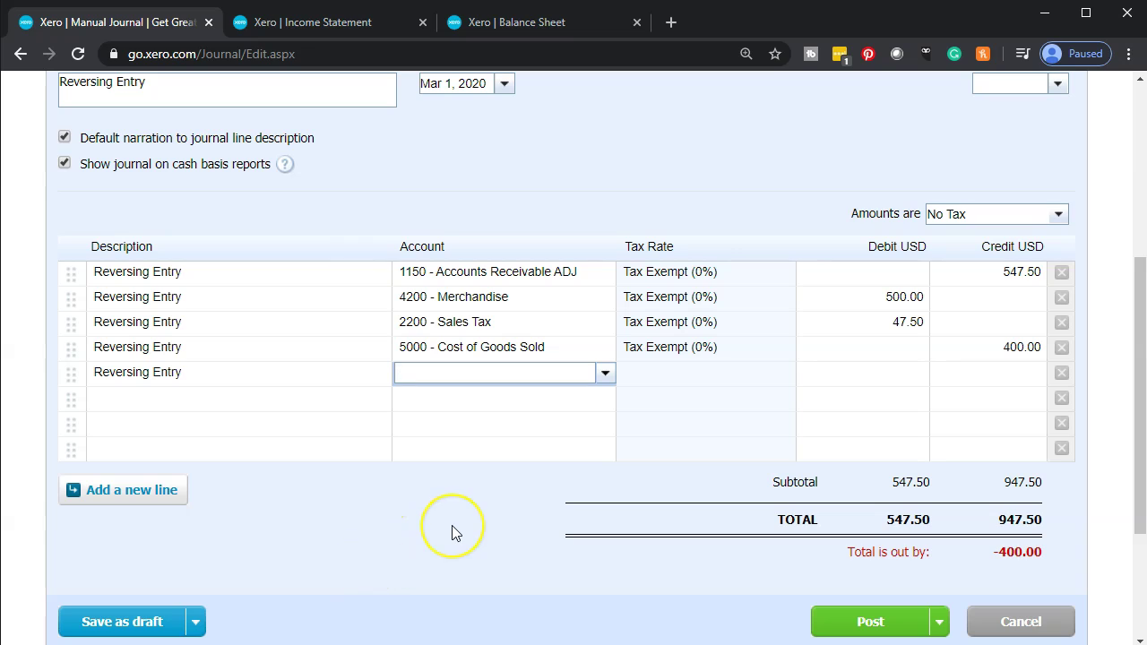
text(Inve)
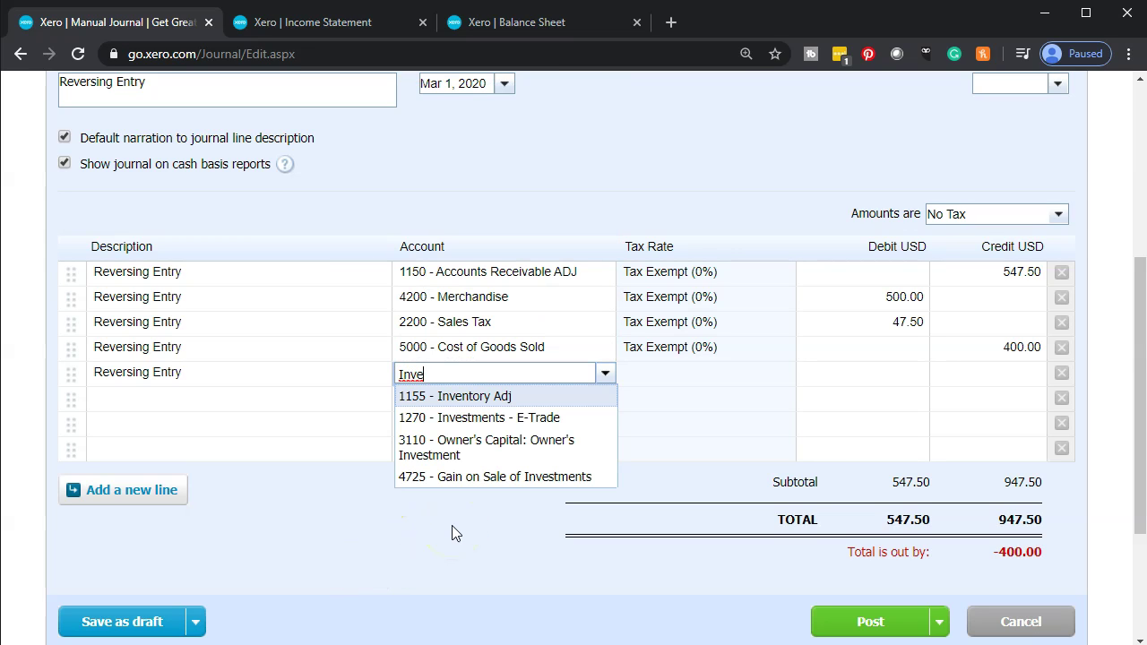
click(483, 402)
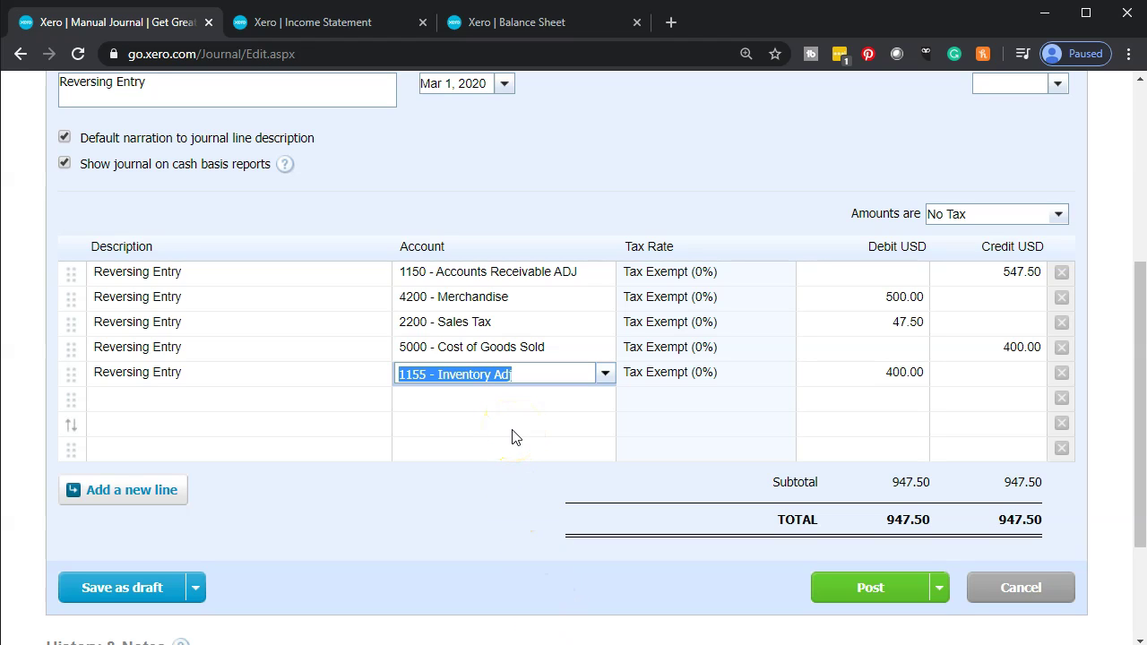
click(837, 591)
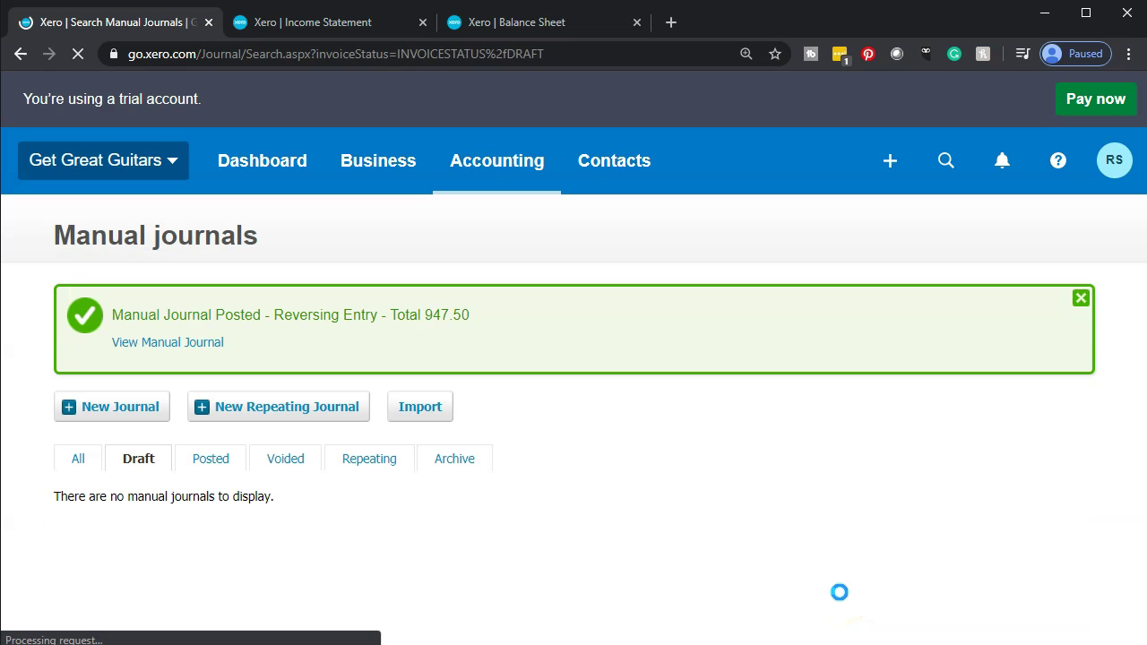
Update the Balance Sheet report to an end date of Mar 31, 2020
click(553, 25)
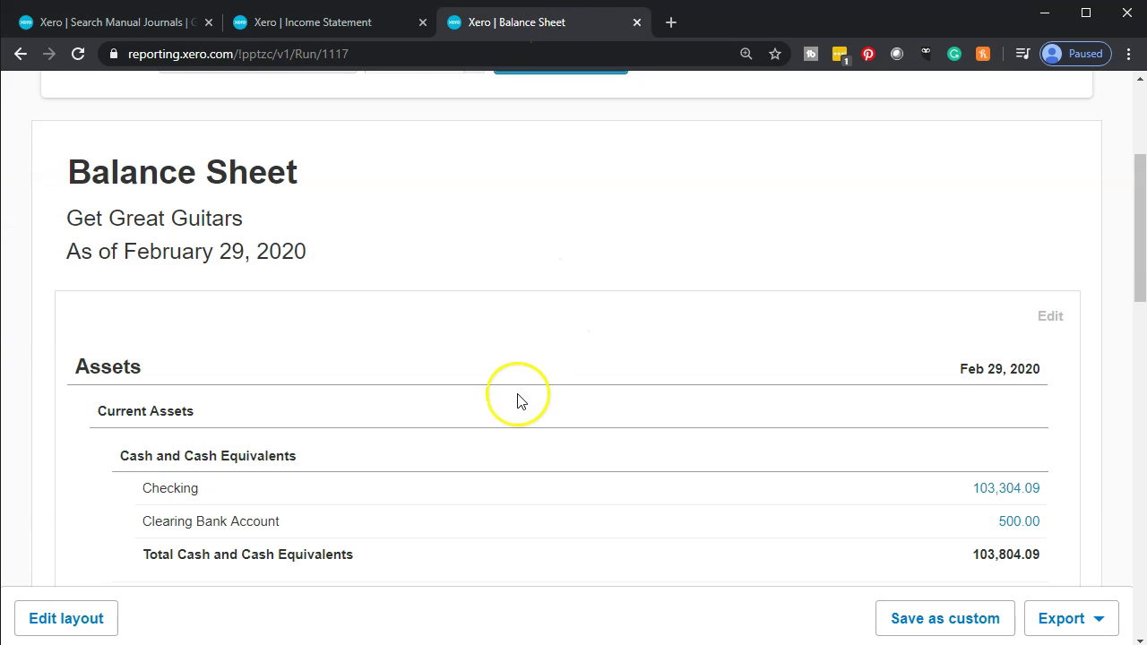
scroll(514, 399, up, 2)
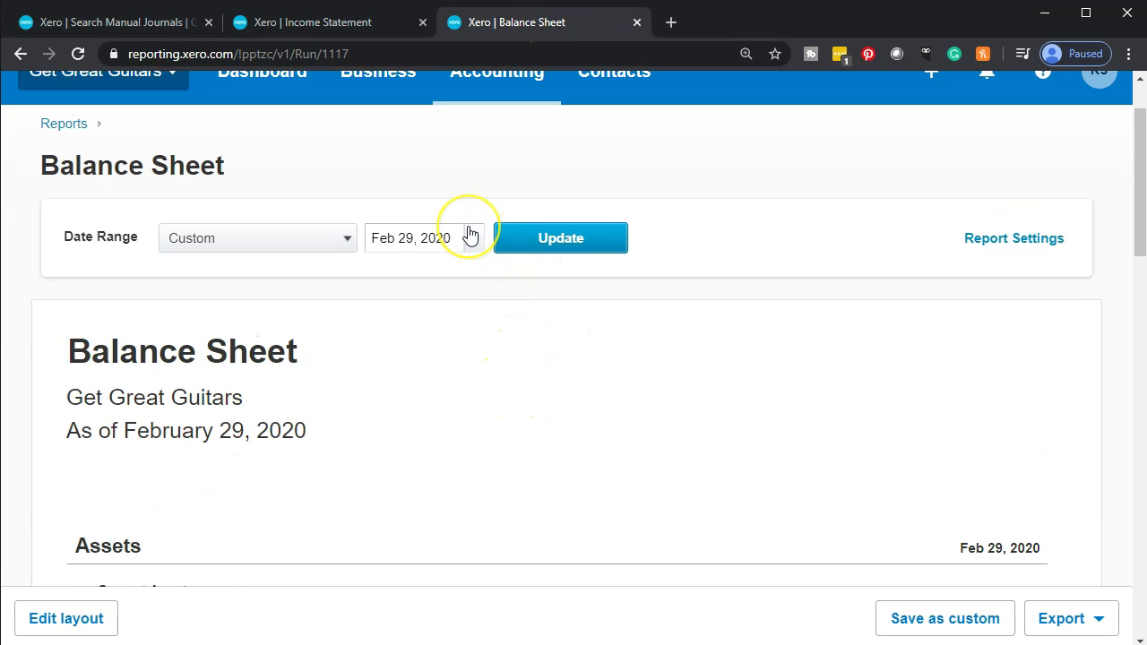
click(470, 236)
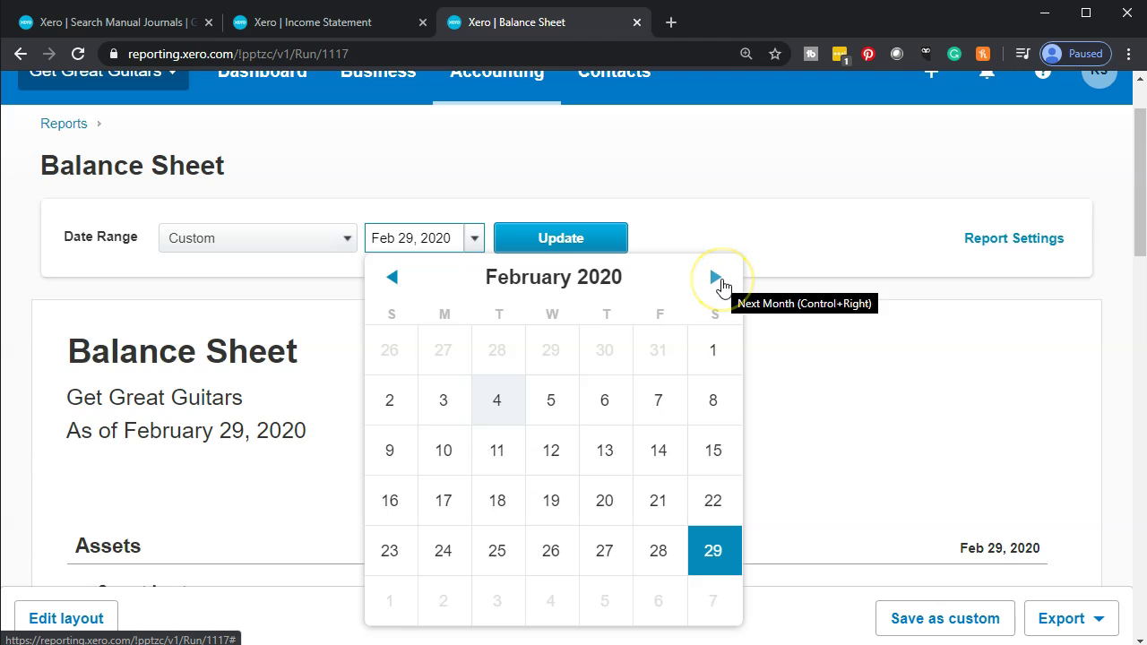
click(722, 284)
click(502, 547)
click(591, 246)
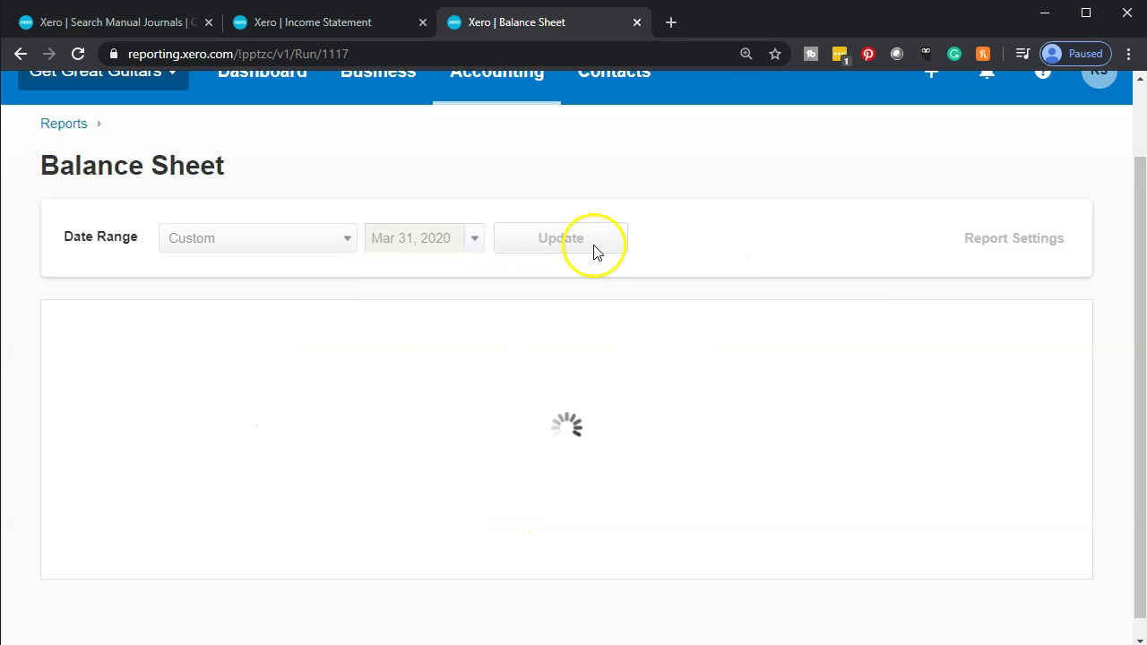
Review the Balance Sheet's assets and current liabilities, and open the transactions behind the Sales Tax balance
scroll(607, 283, down, 4)
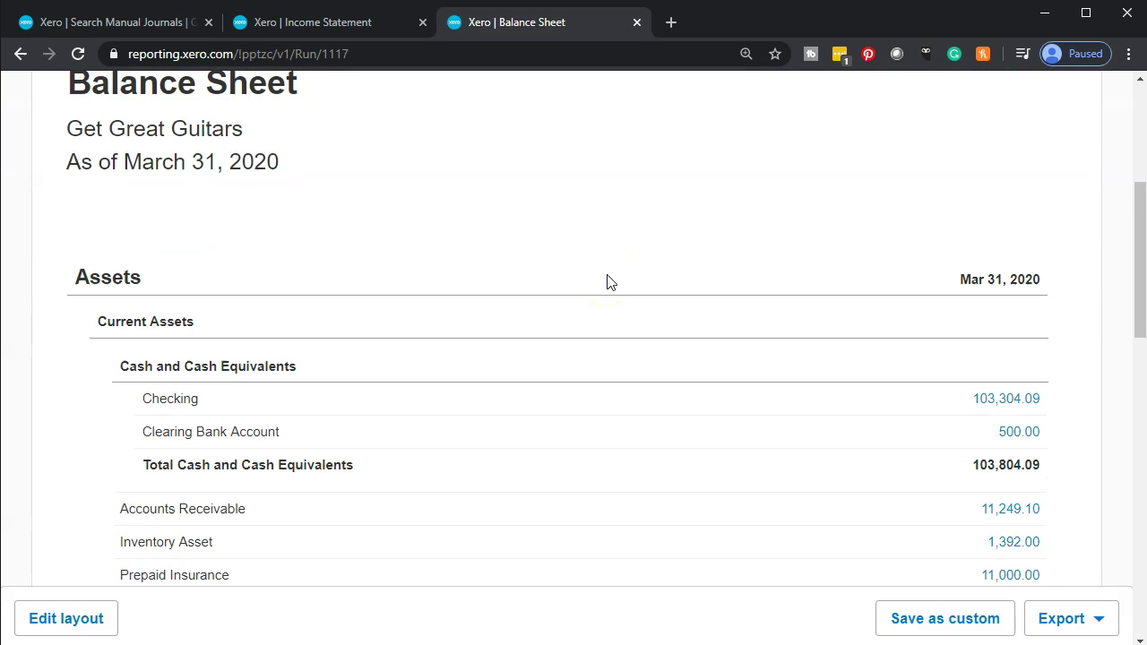
scroll(607, 282, down, 1)
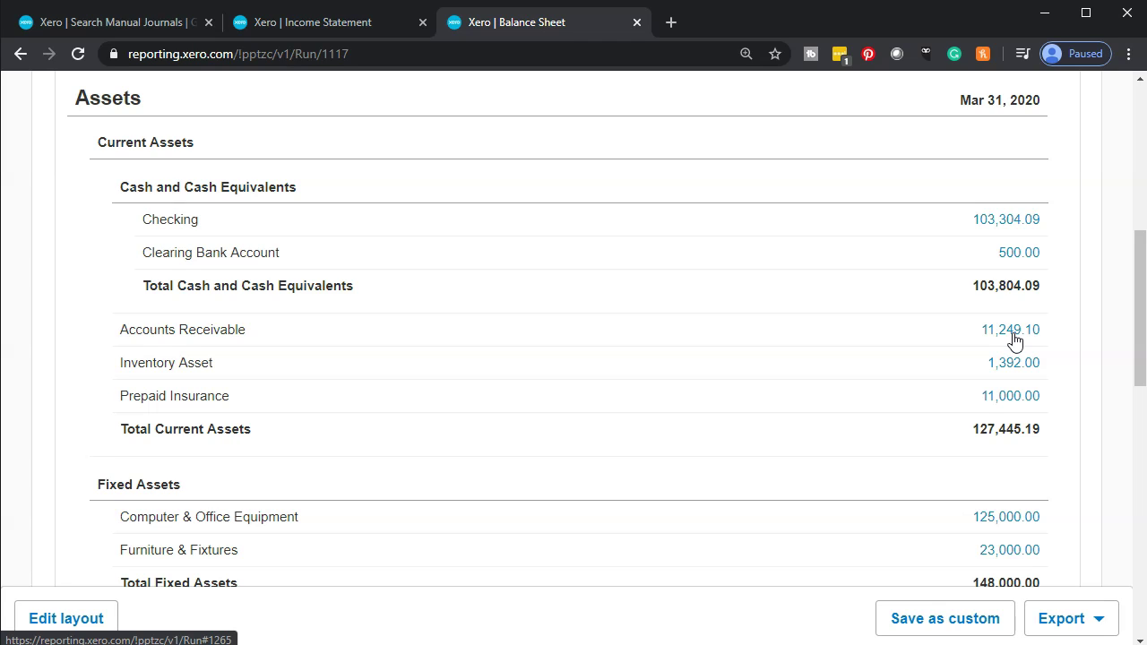
scroll(212, 517, down, 1)
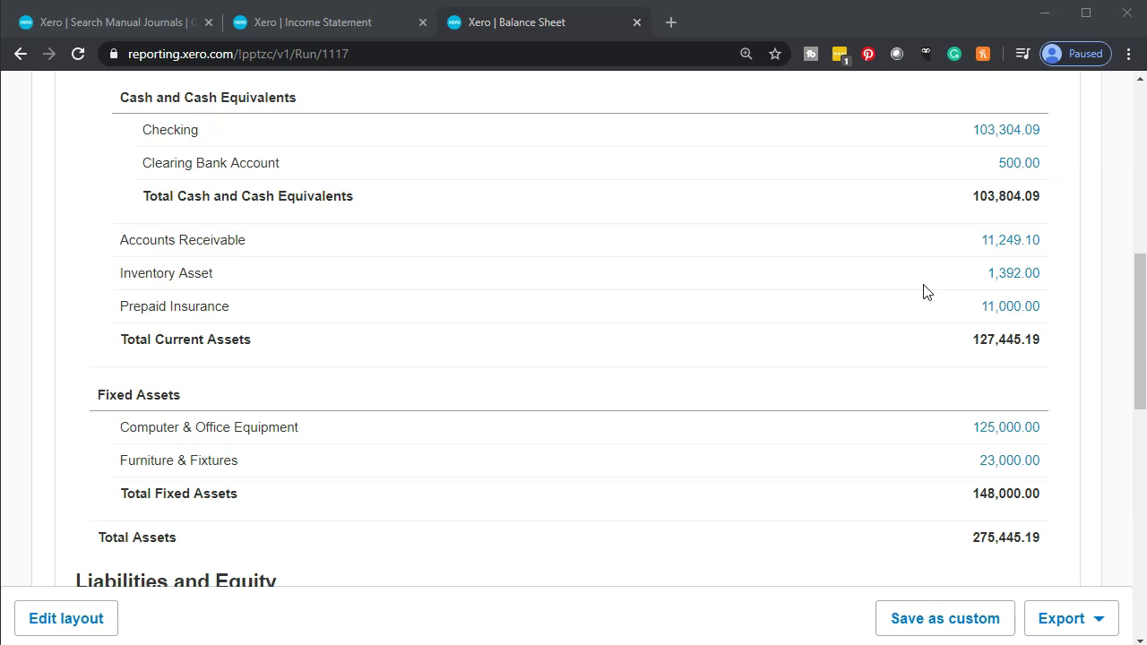
scroll(926, 292, down, 2)
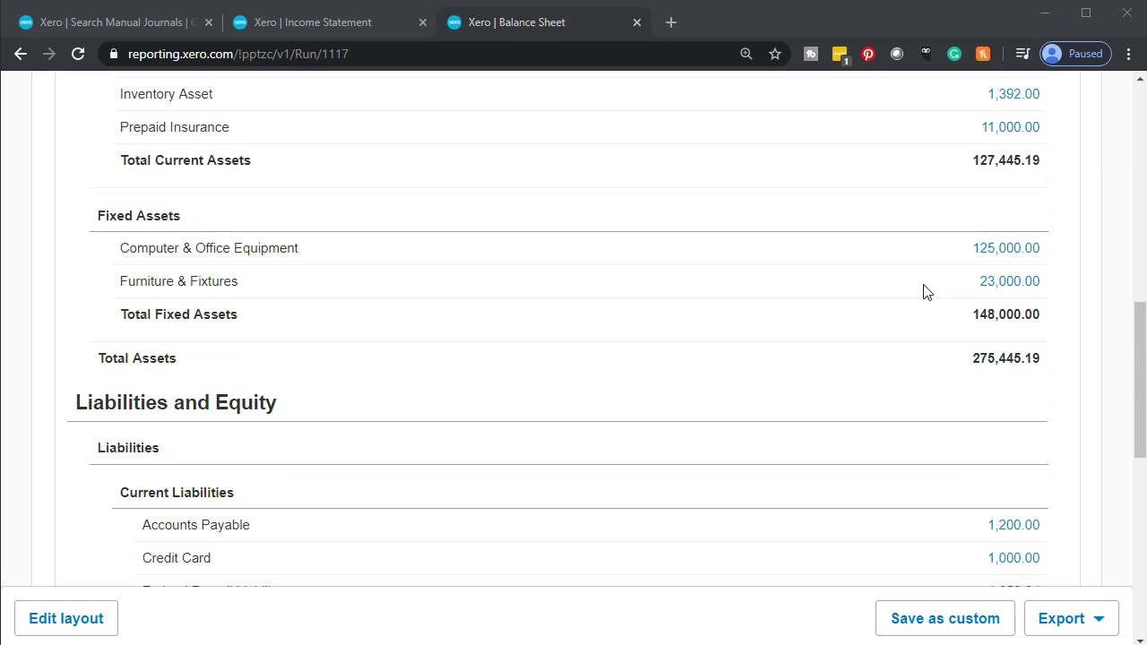
scroll(927, 292, down, 2)
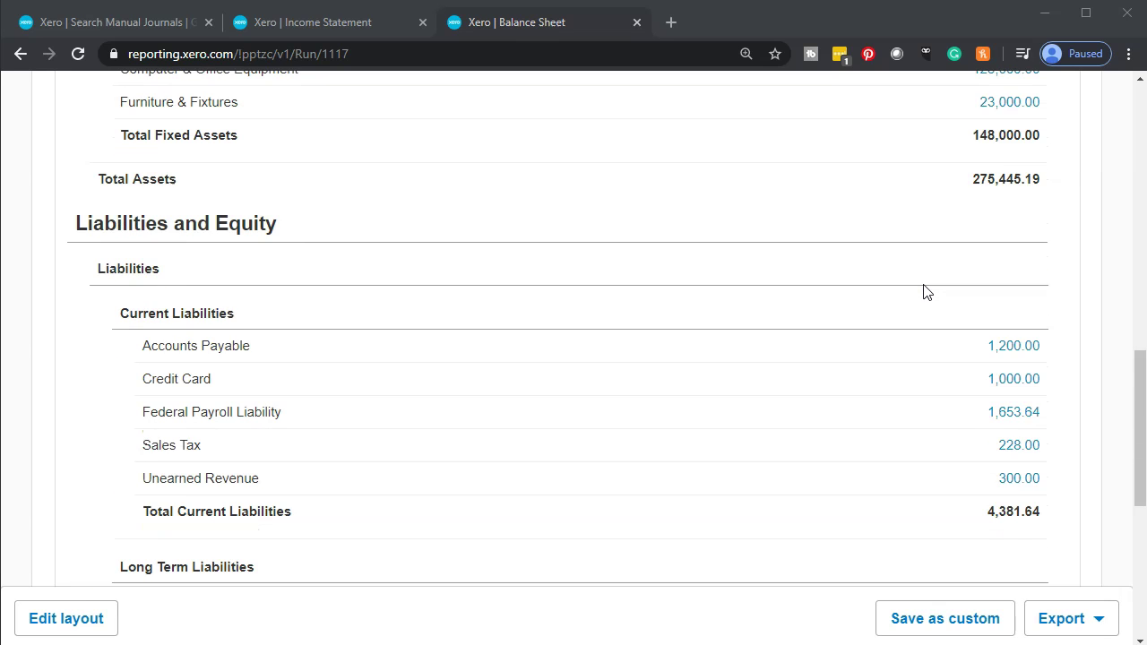
click(1025, 457)
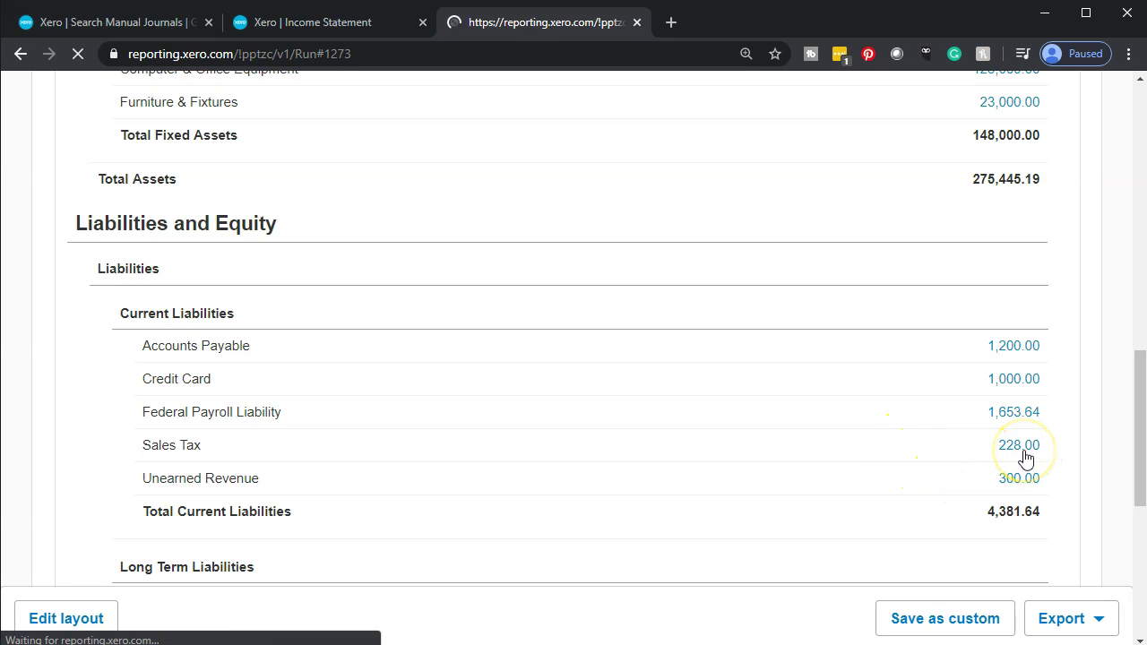
click(1004, 456)
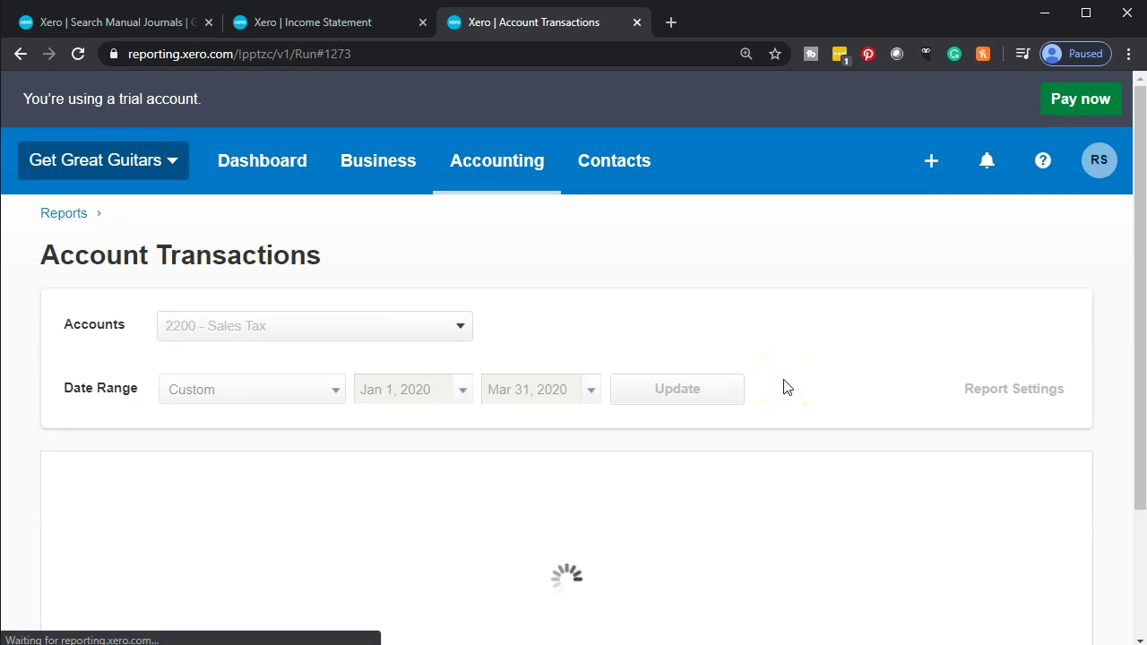
Compare the Feb 29 adjusting entry, the Mar 1 reversing entry and the Mar 10 invoice in the Sales Tax transactions
scroll(785, 387, down, 1)
scroll(785, 387, down, 8)
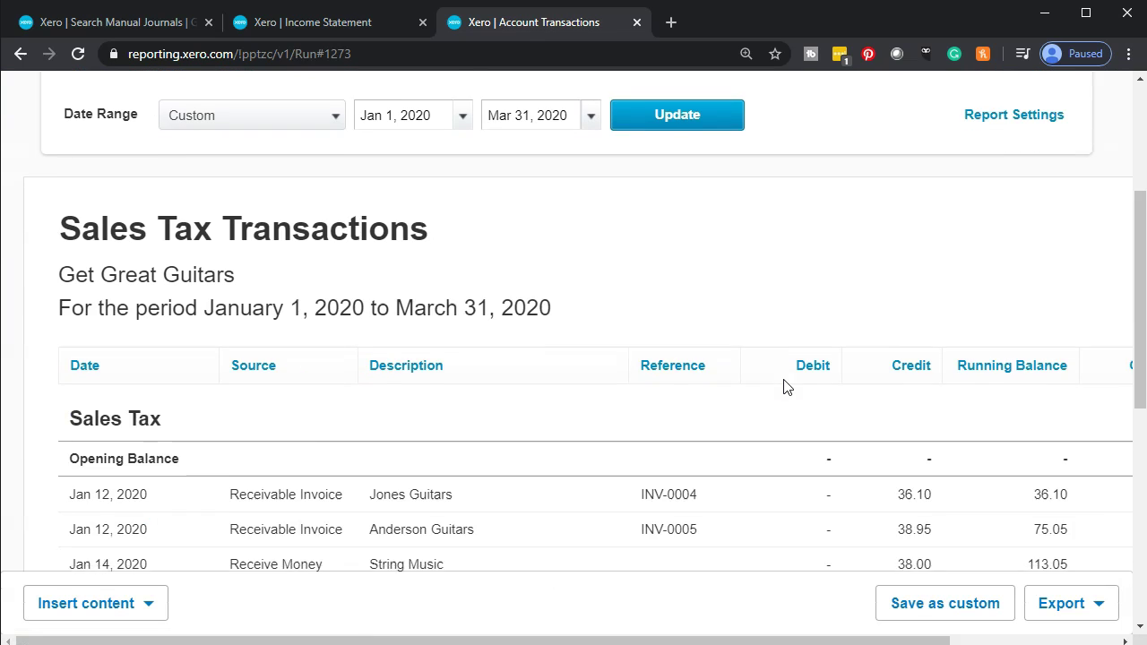
scroll(785, 387, down, 1)
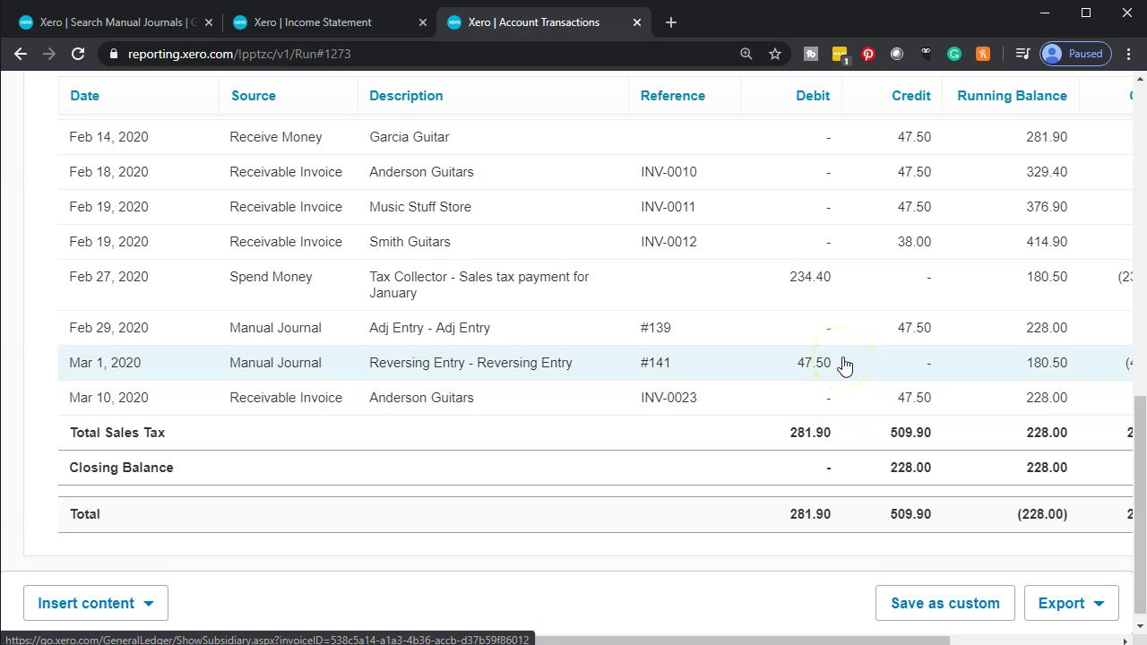
click(864, 344)
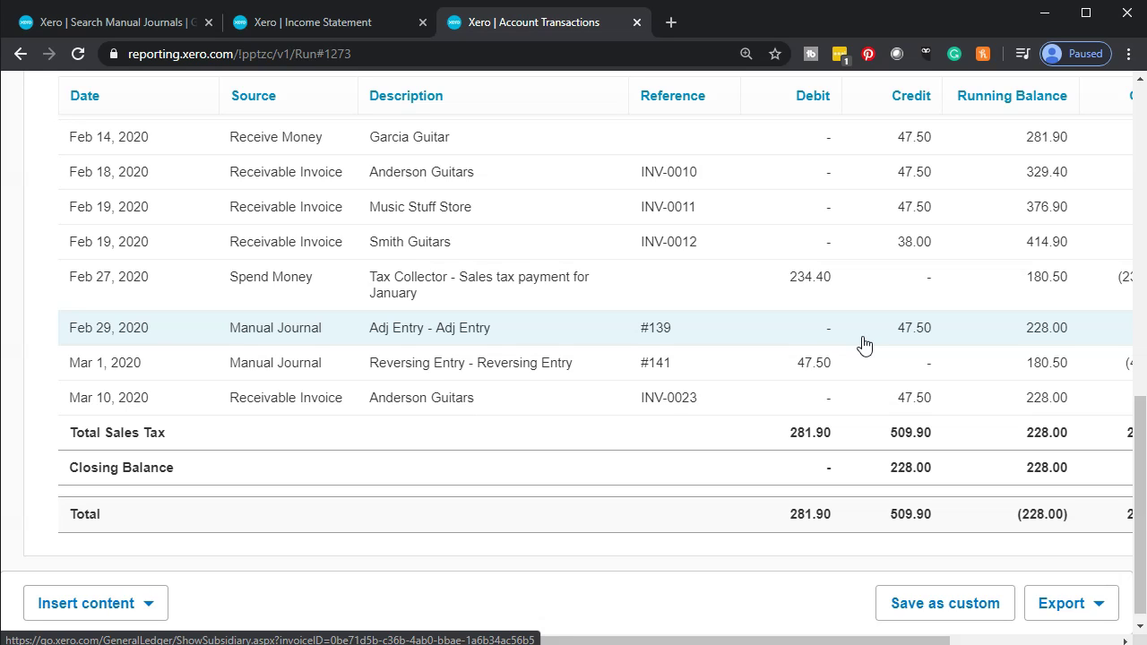
click(864, 397)
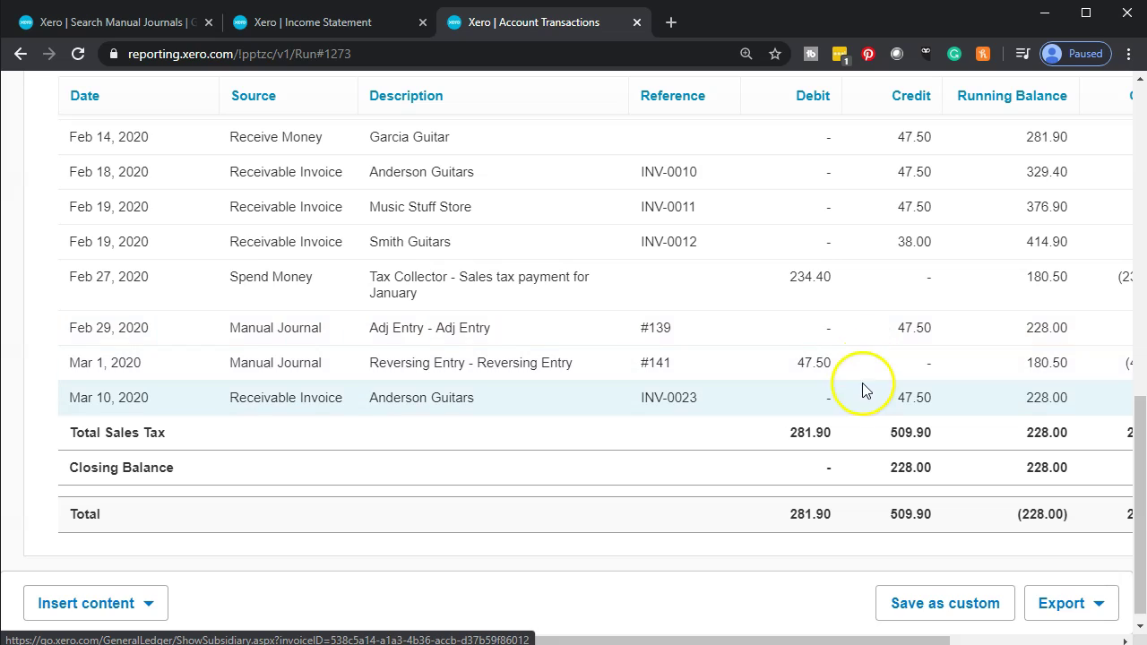
click(877, 399)
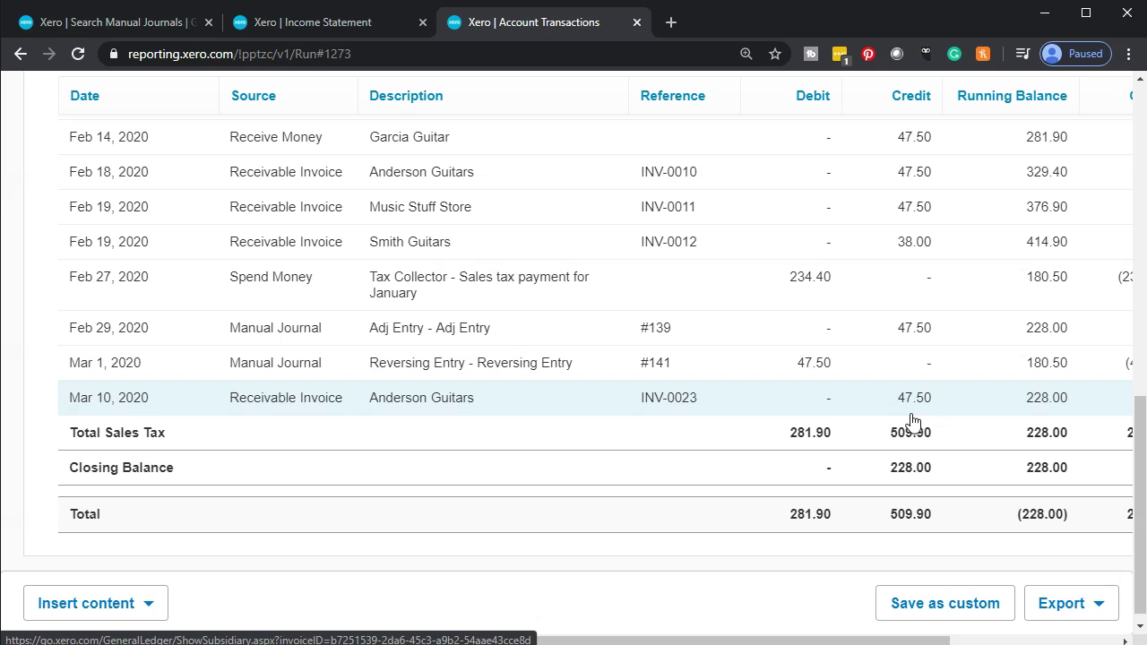
click(896, 354)
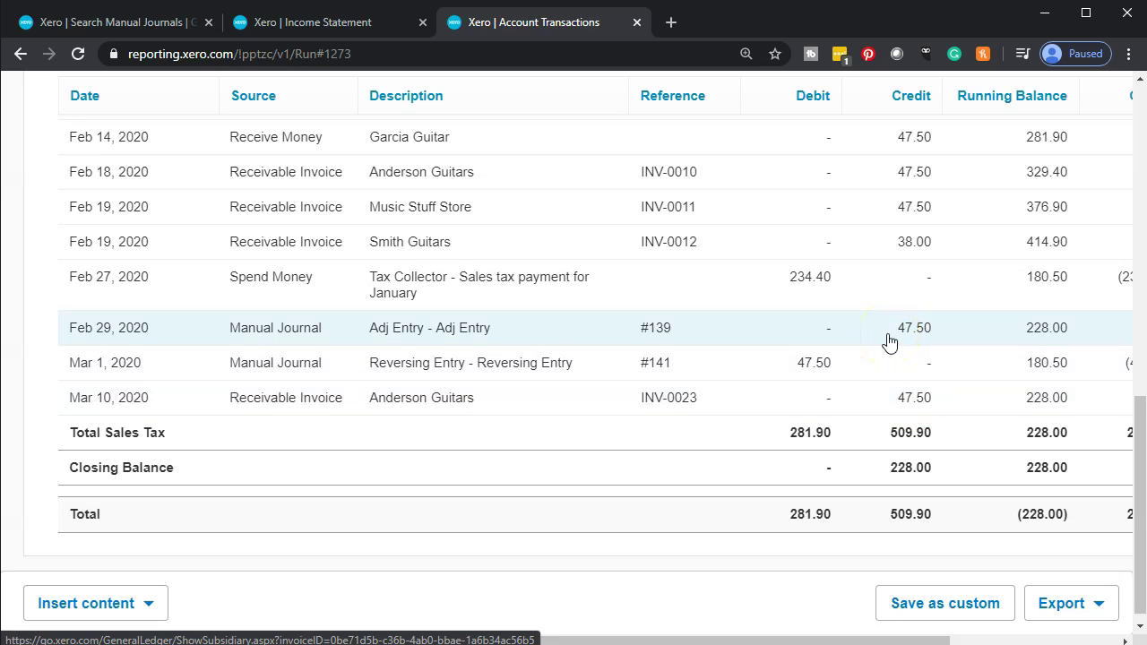
click(866, 367)
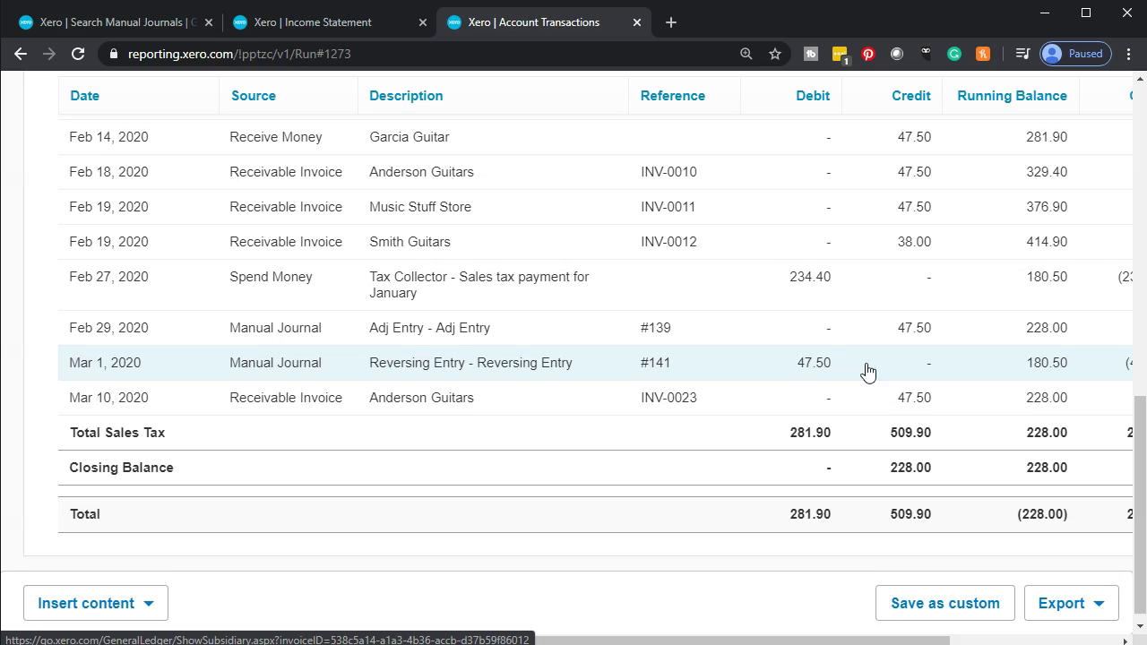
click(869, 401)
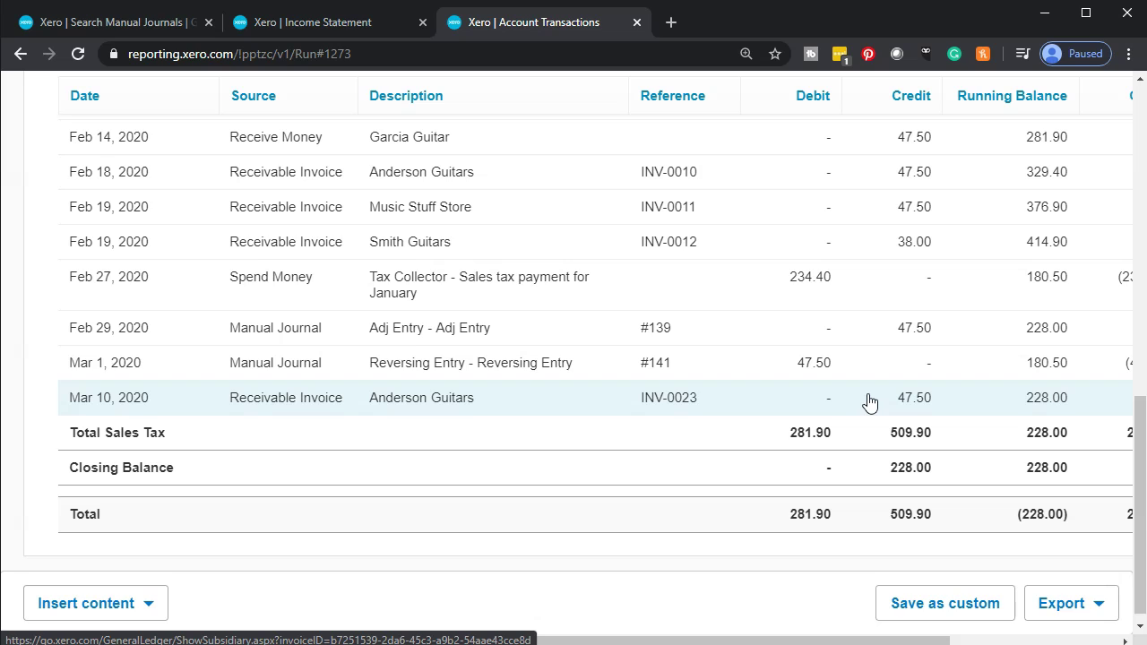
click(870, 380)
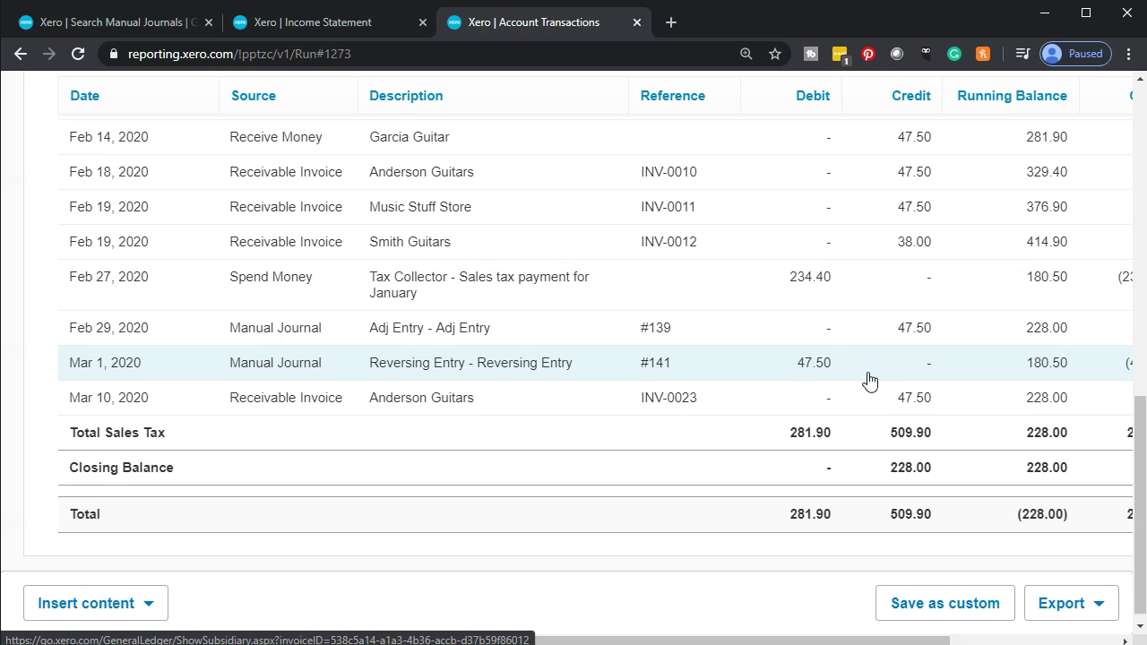
Return the Sales Tax detail to the Balance Sheet and open the Merchandise account's transactions from the Income Statement
scroll(320, 440, up, 6)
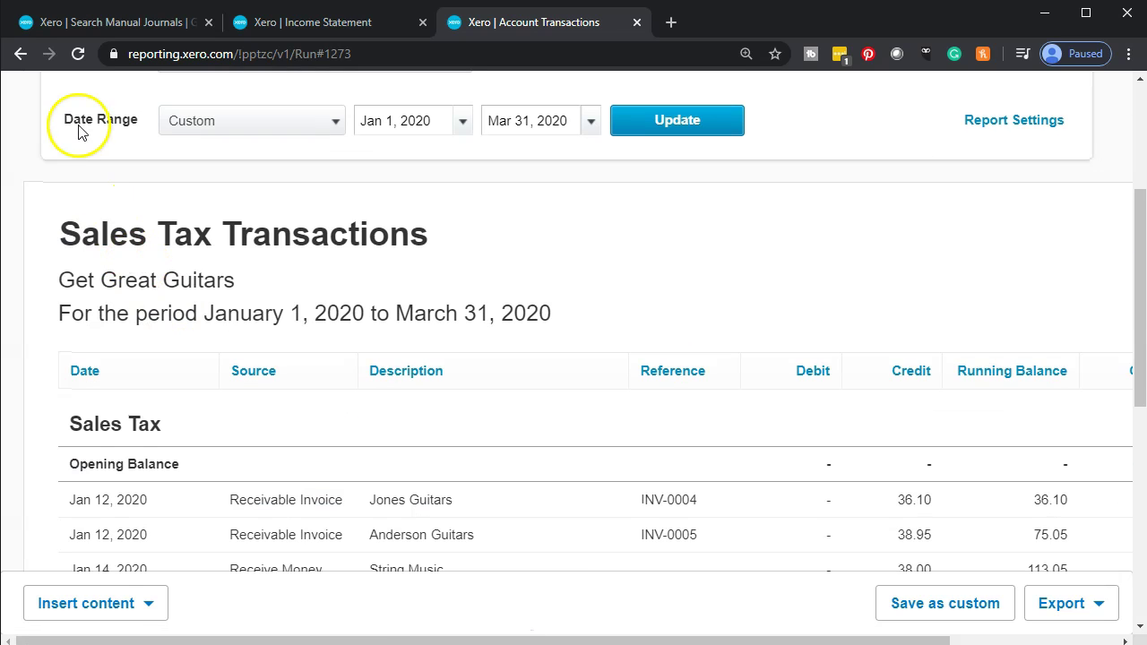
click(20, 54)
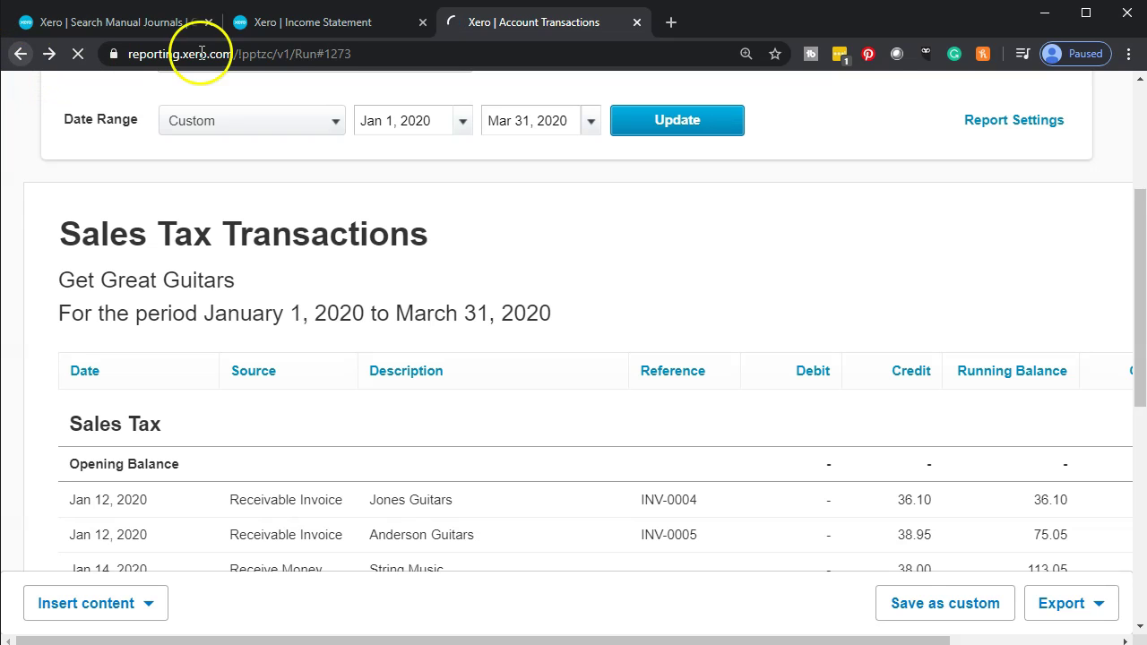
click(320, 24)
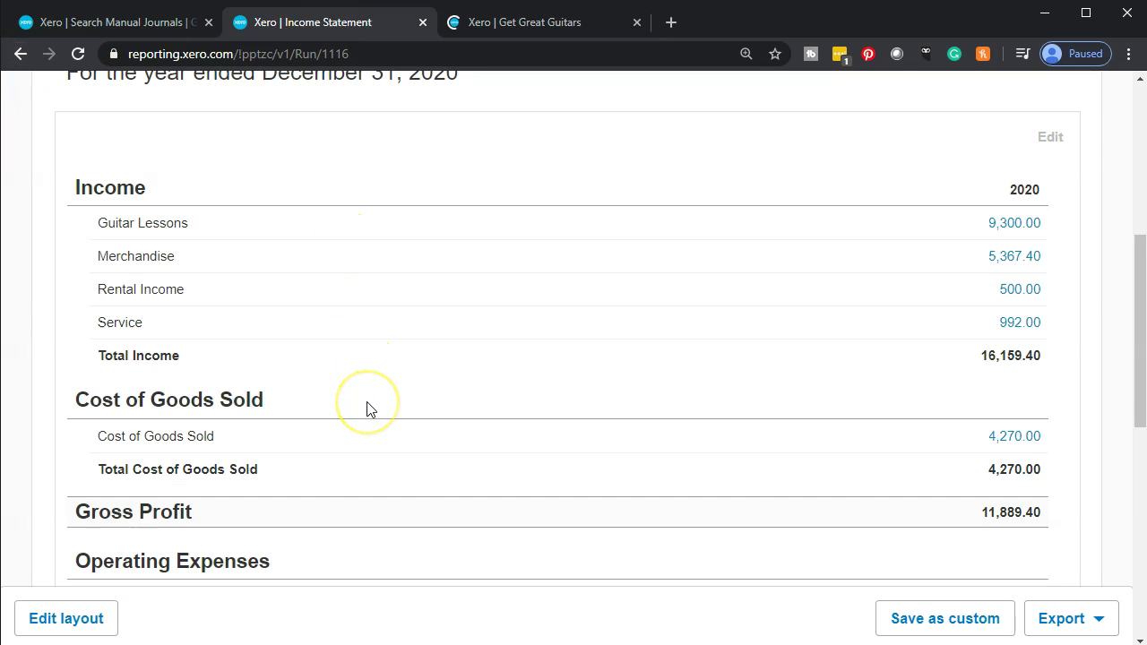
scroll(367, 408, up, 4)
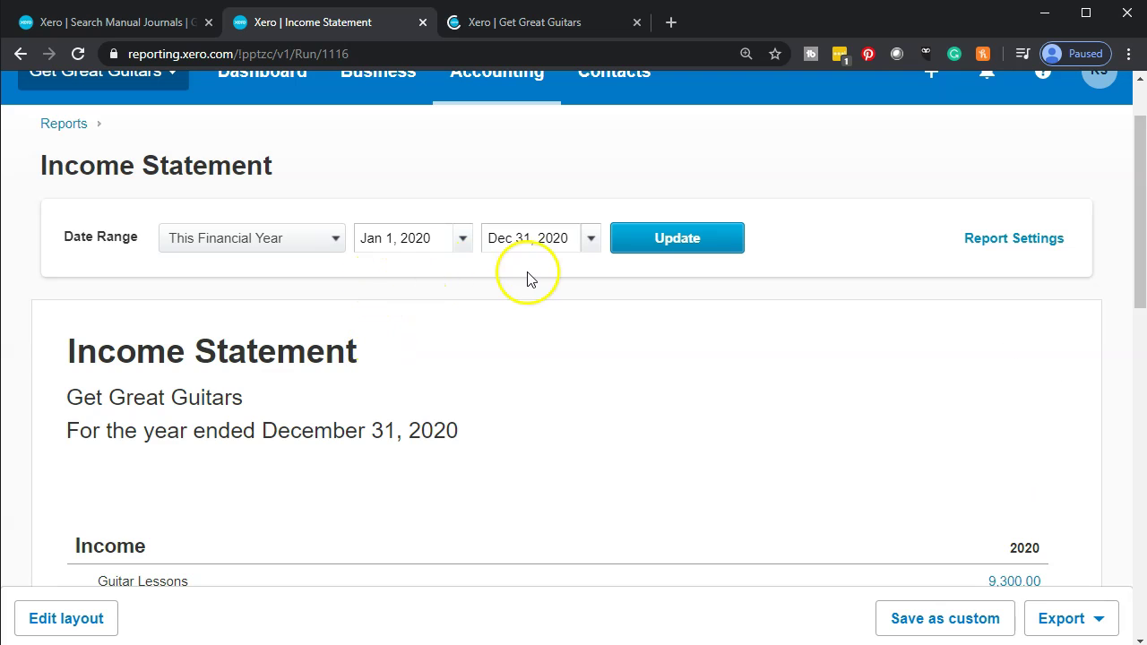
scroll(531, 277, down, 4)
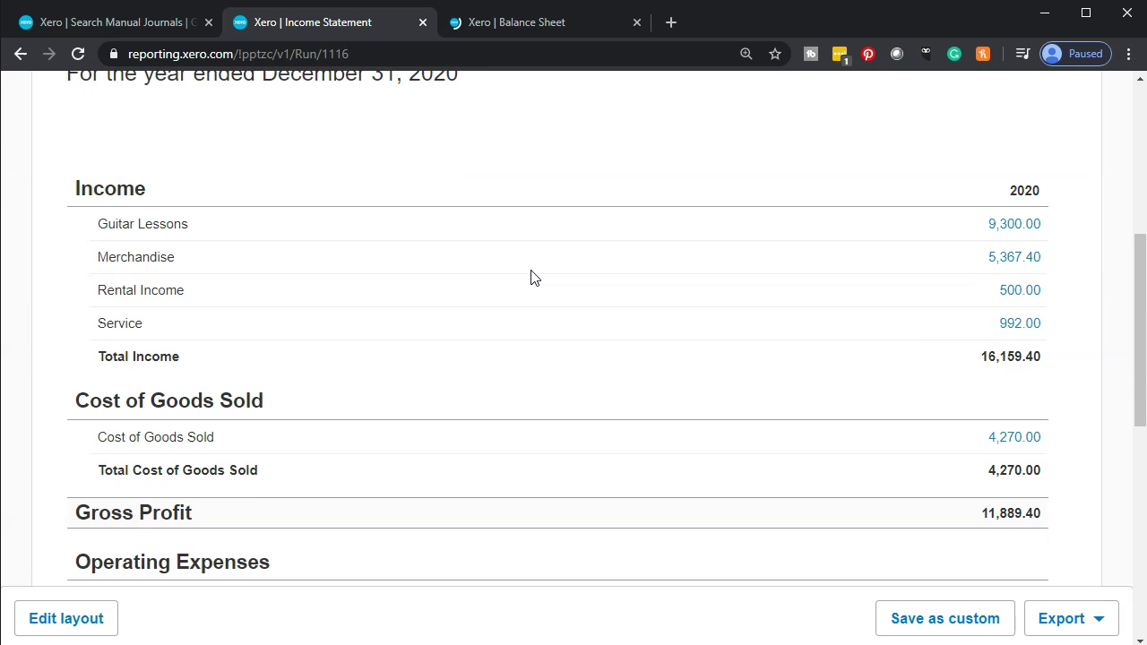
click(1004, 261)
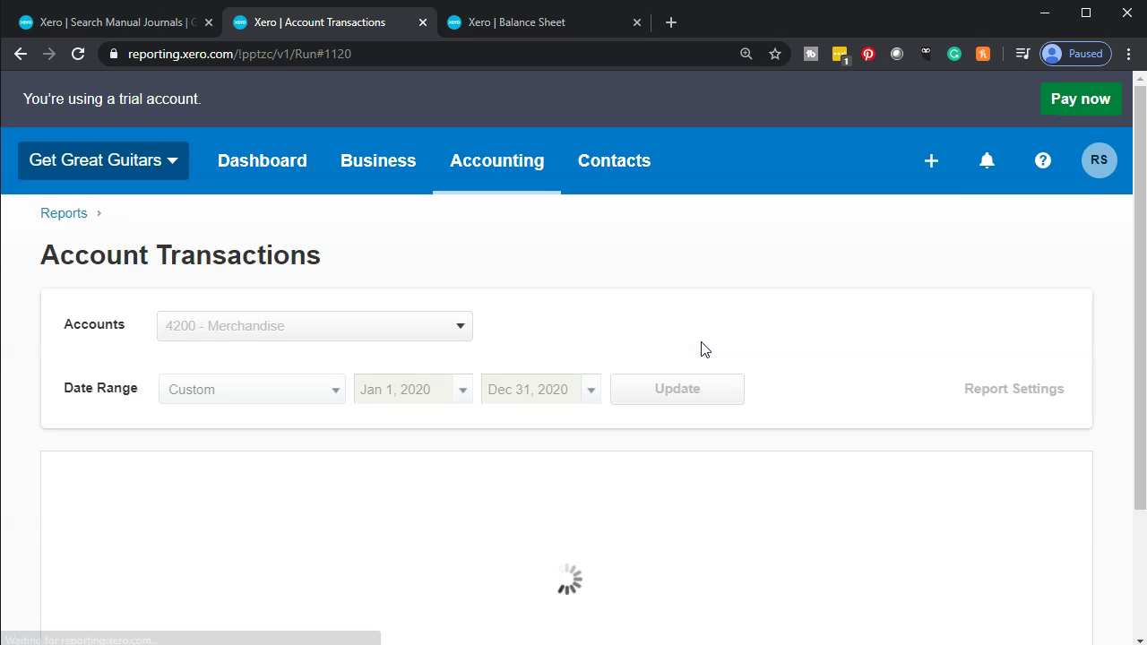
Compare the Feb 29 adjusting entry, Mar 1 reversing entry and Mar 10 invoice in the Merchandise transactions
scroll(703, 349, down, 9)
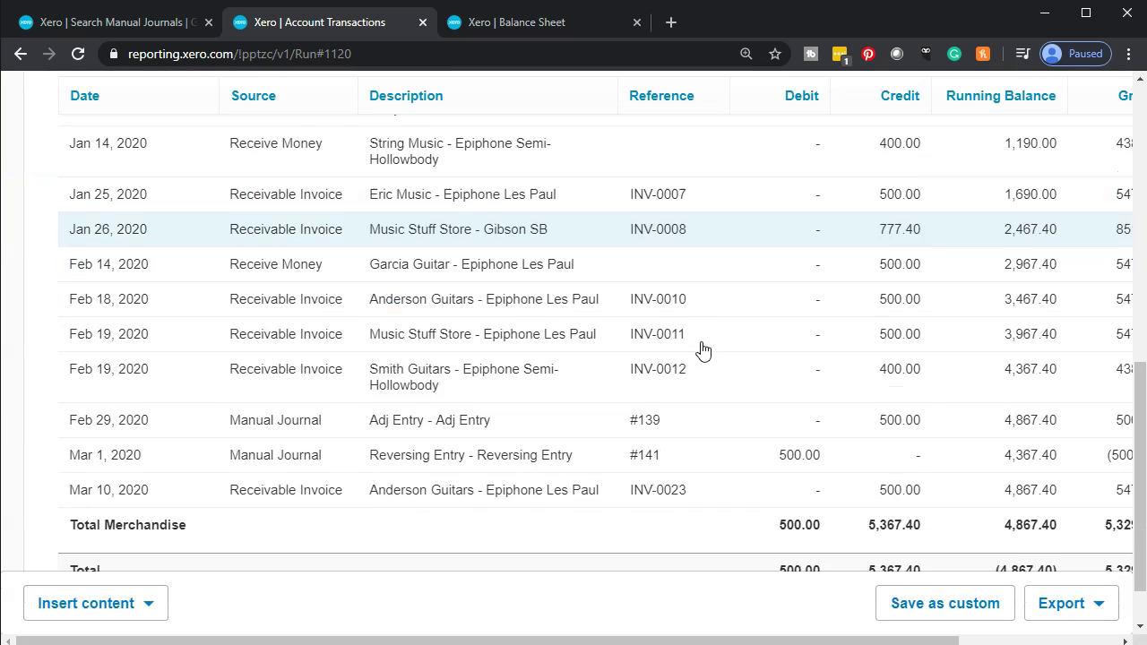
scroll(703, 350, down, 1)
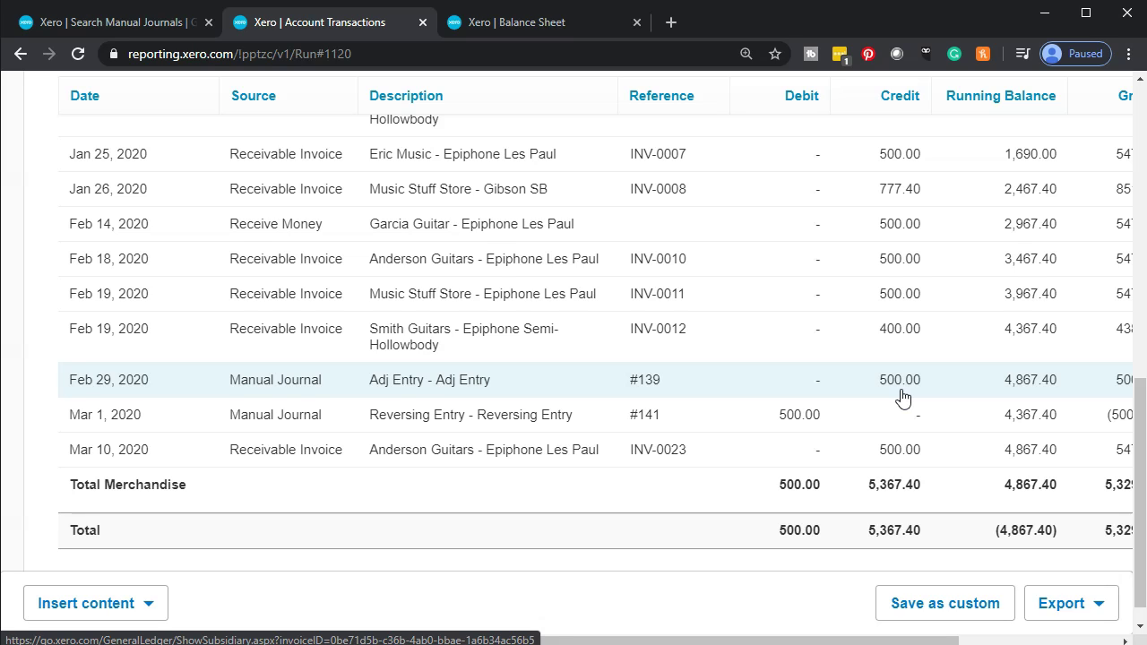
click(831, 419)
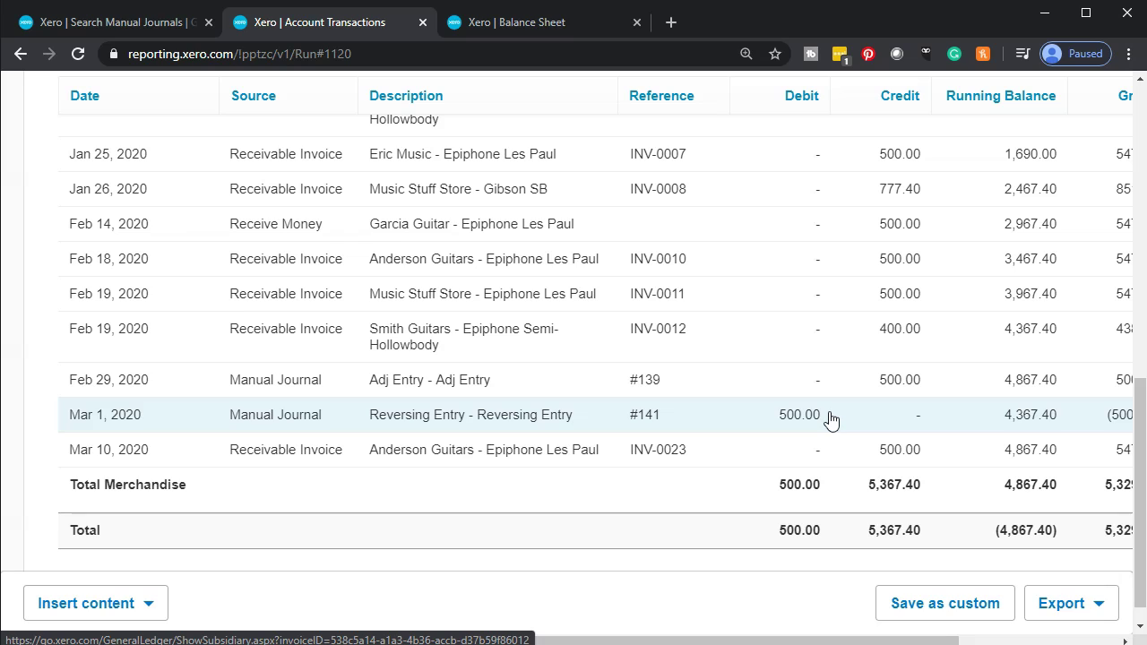
click(849, 459)
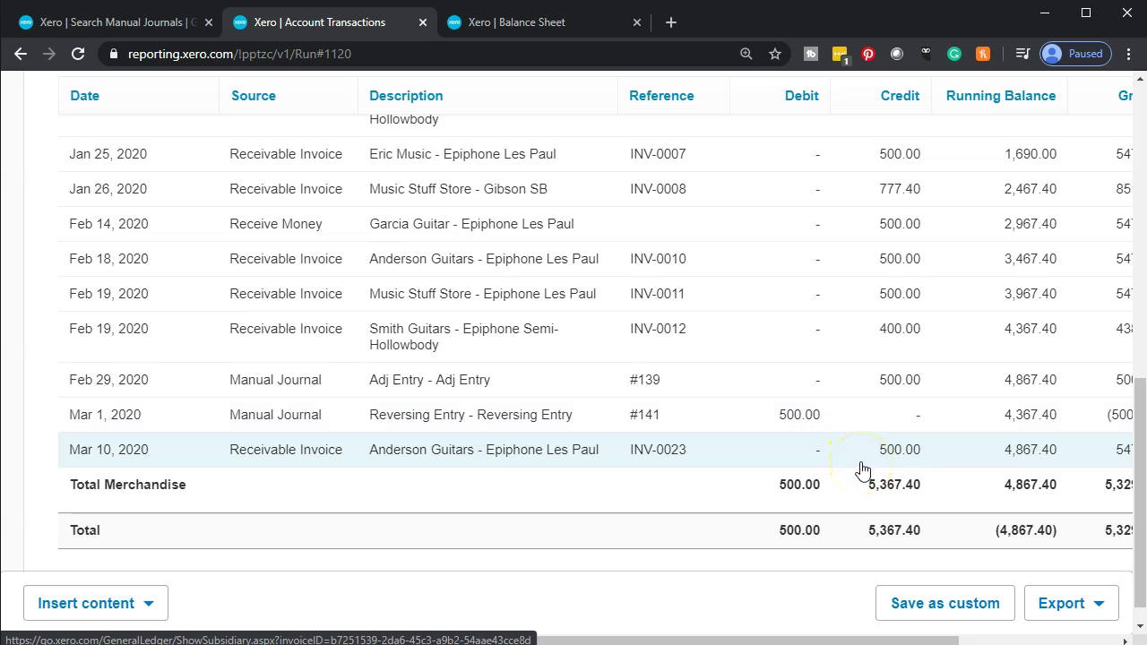
click(863, 387)
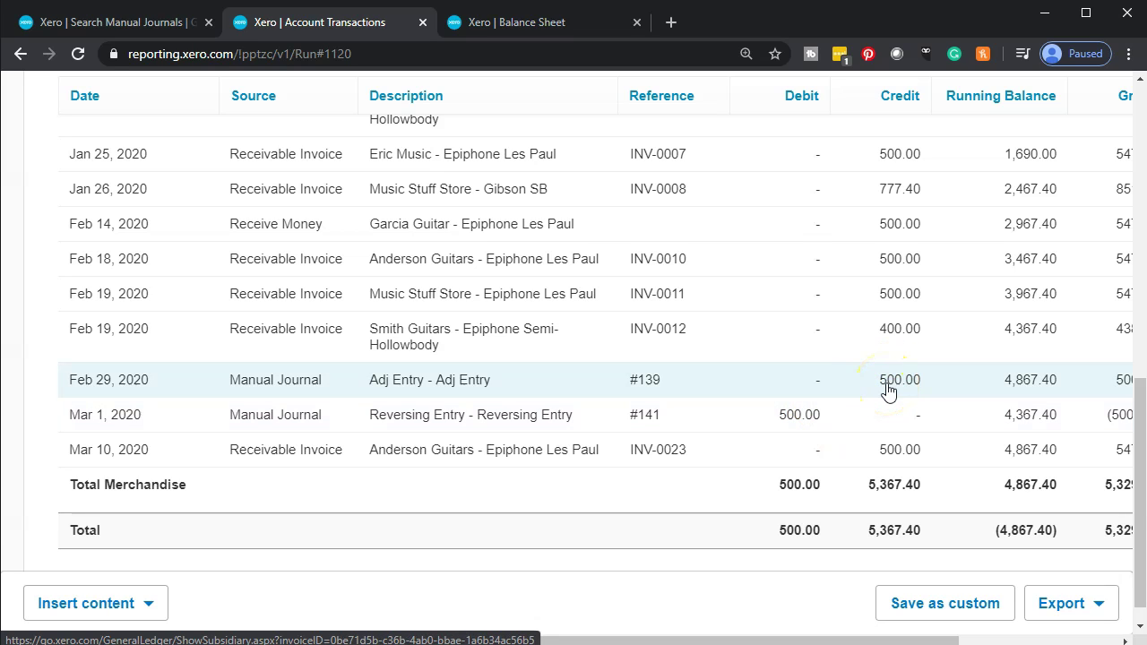
Check the Mar 1 reversing entry against the Mar 10 invoice in the Merchandise transactions and return to the Income Statement
click(836, 441)
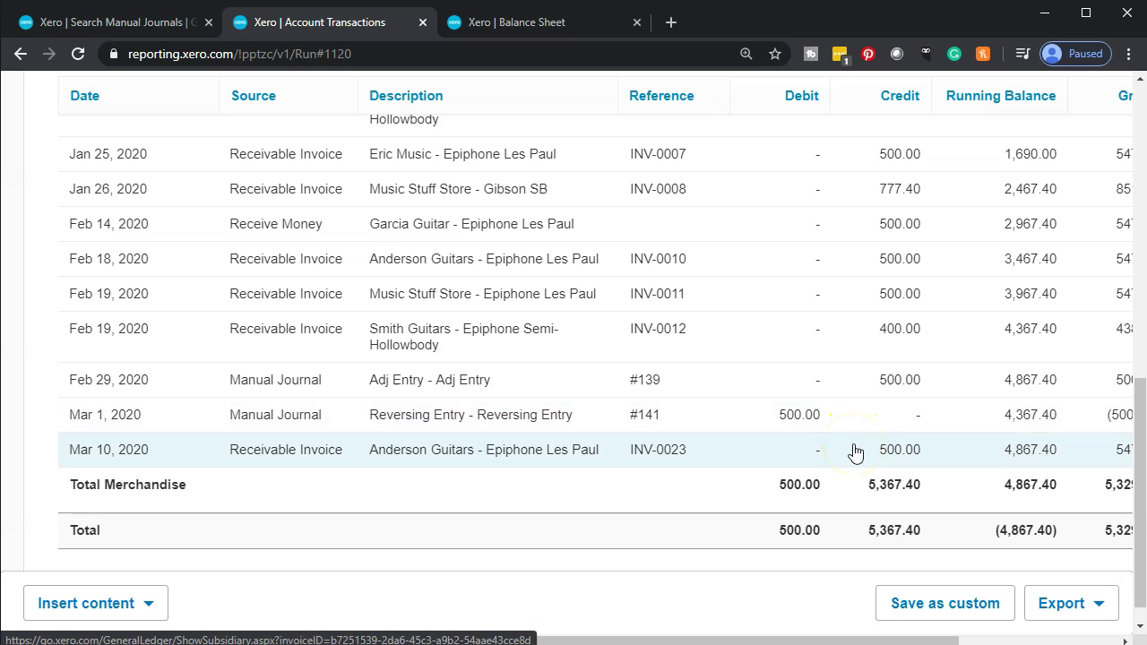
click(128, 453)
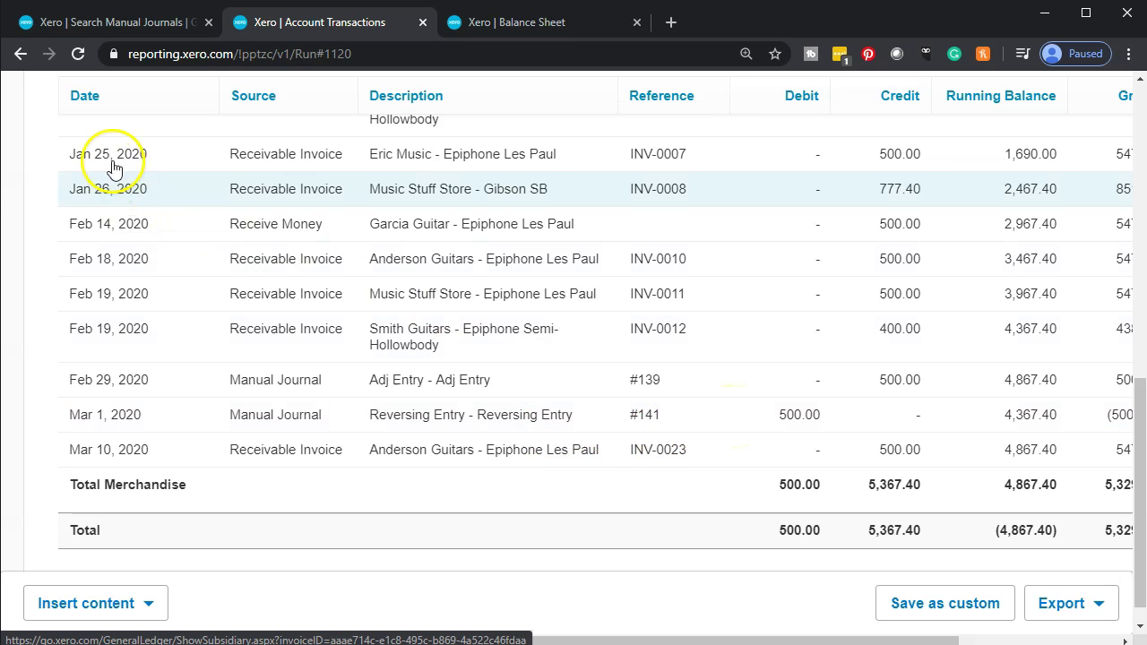
click(21, 56)
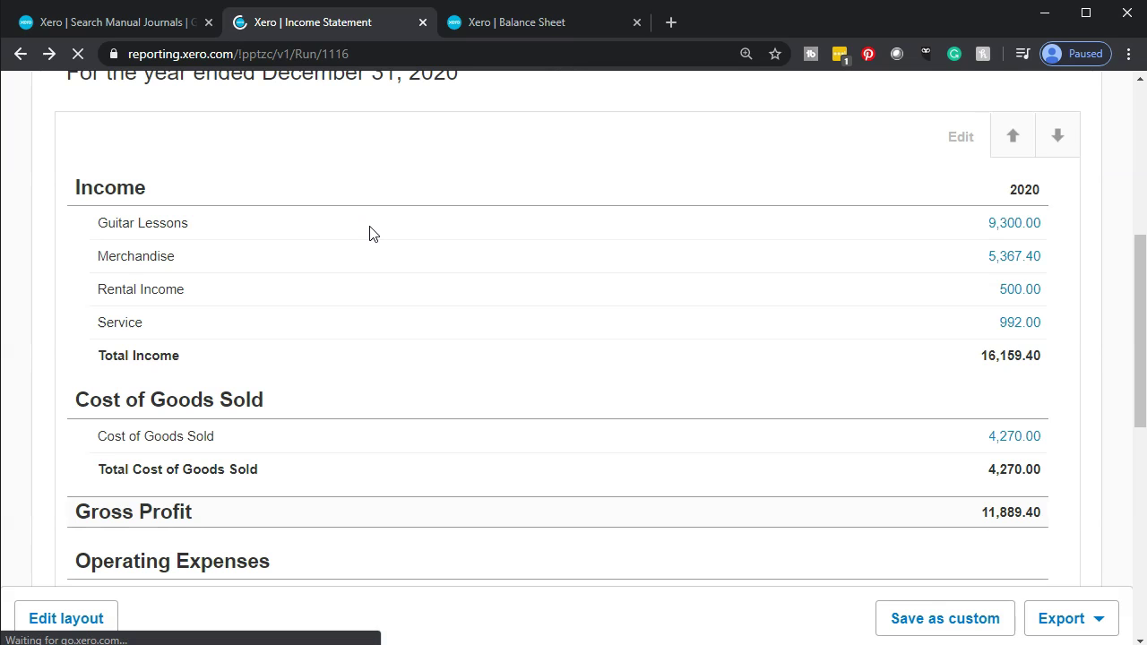
Open the transactions behind the Cost of Goods Sold amount on the Income Statement
click(566, 348)
scroll(986, 440, down, 2)
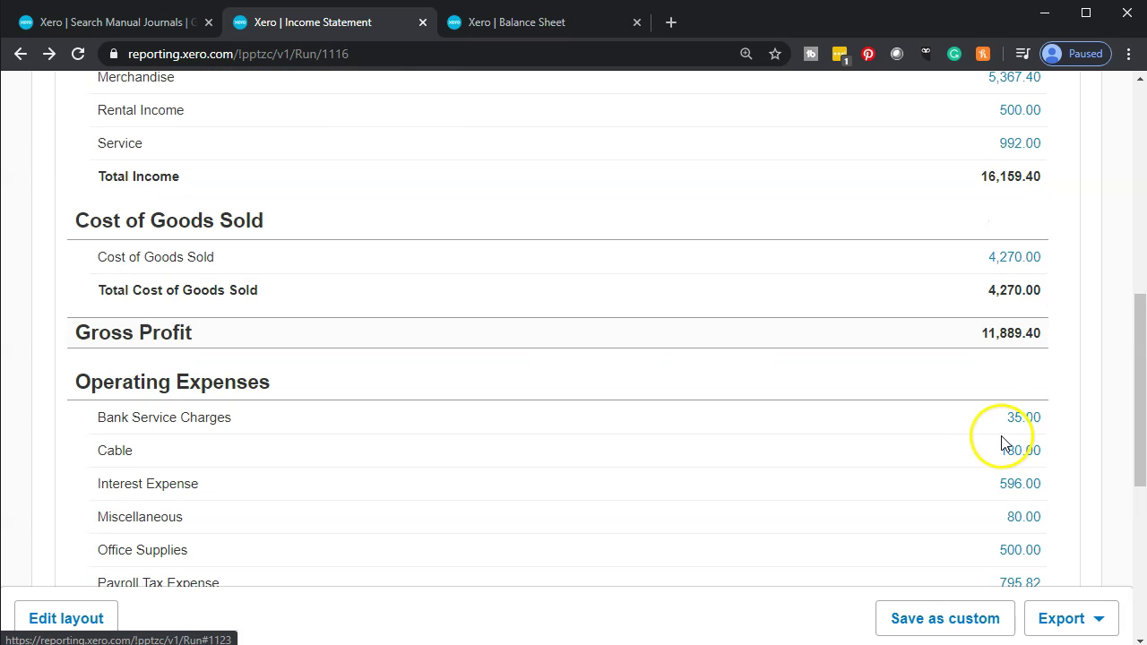
click(1016, 257)
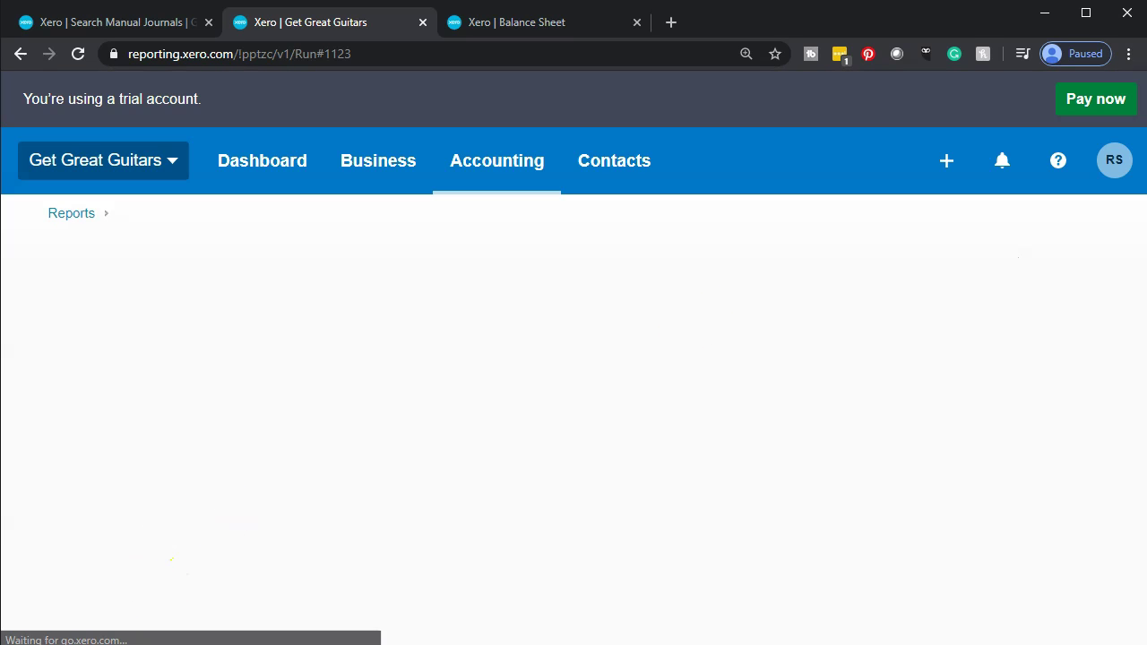
Compare the Feb 29 adjusting, Mar 1 reversing and Mar 10 Anderson Guitars entries under Cost of Goods Sold, and return to the Income Statement
scroll(260, 498, down, 4)
scroll(262, 503, down, 4)
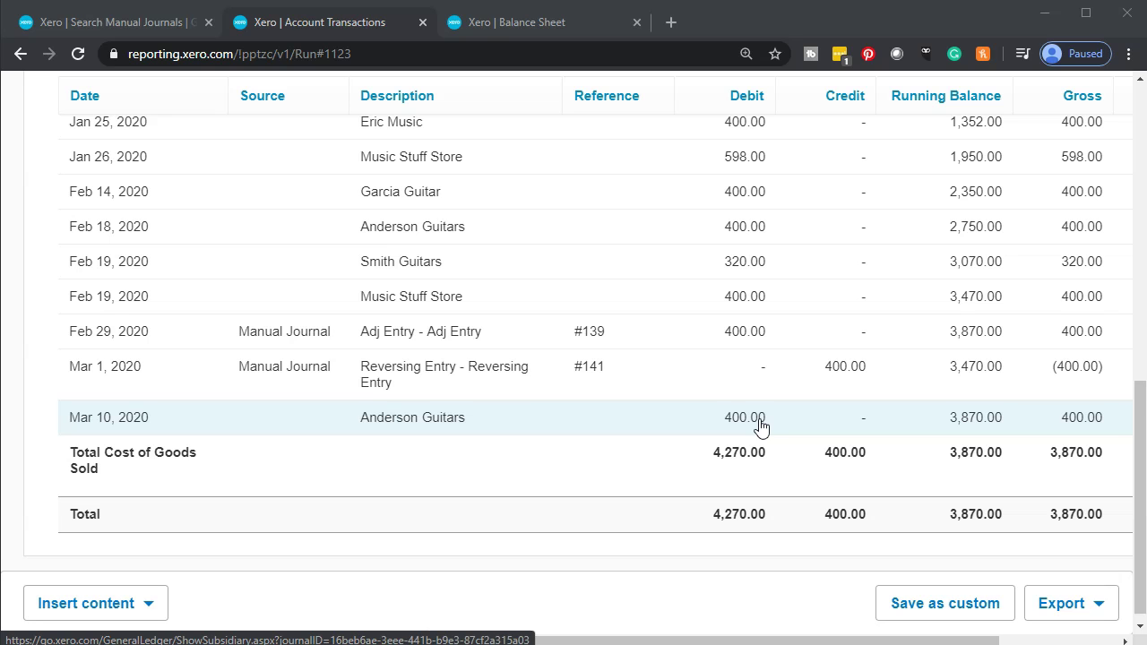
scroll(358, 287, up, 7)
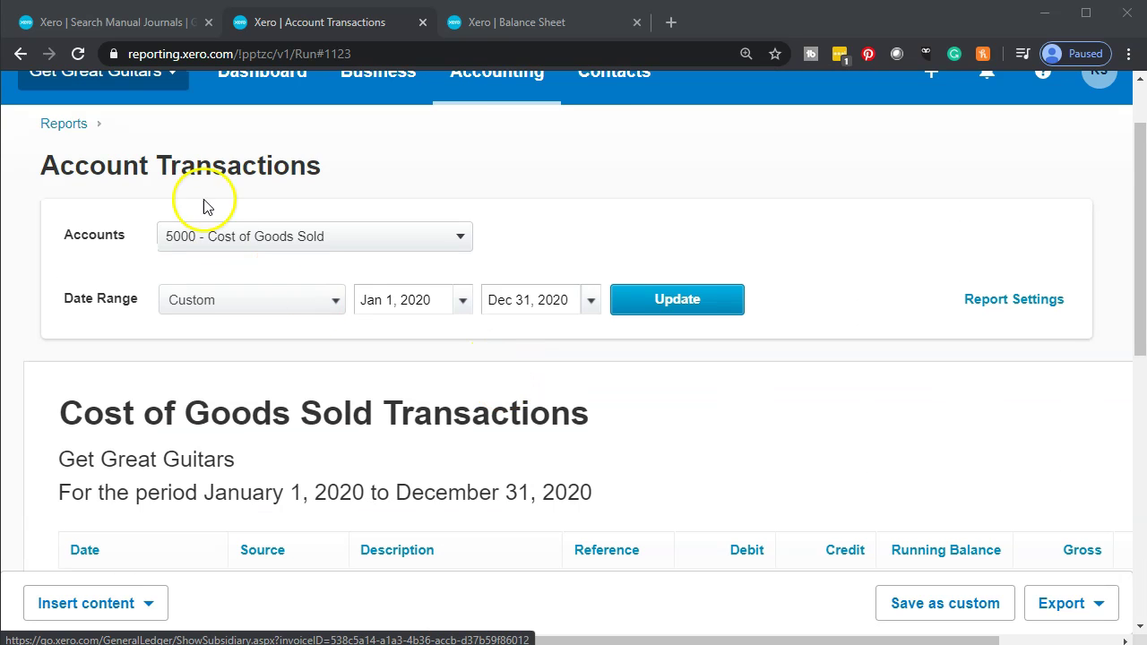
click(20, 56)
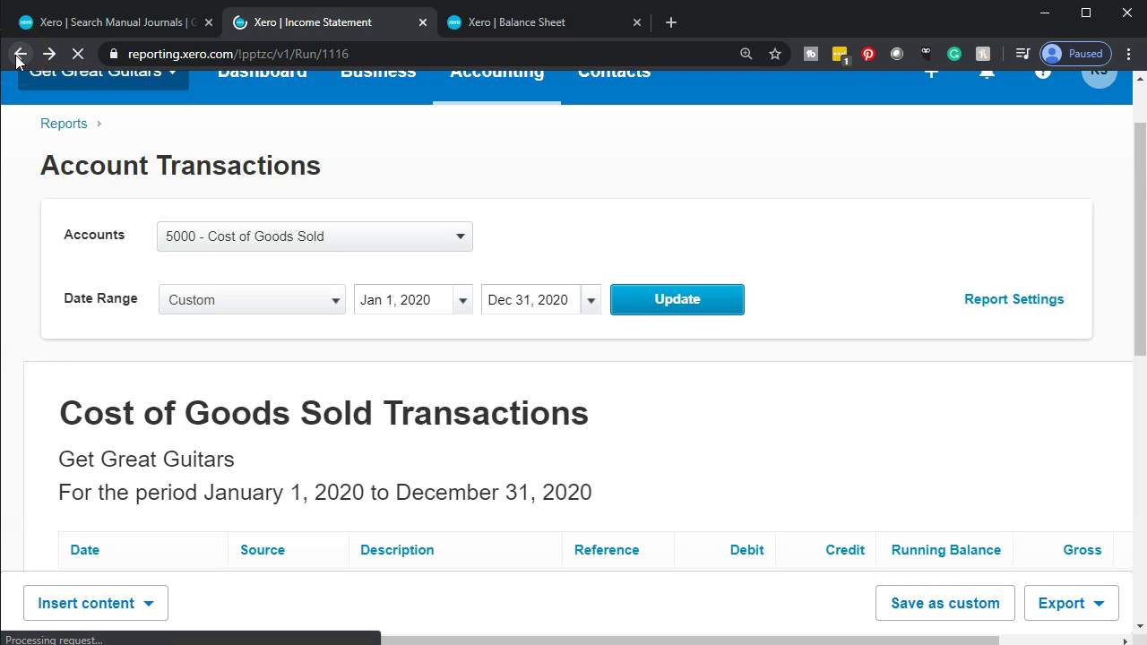